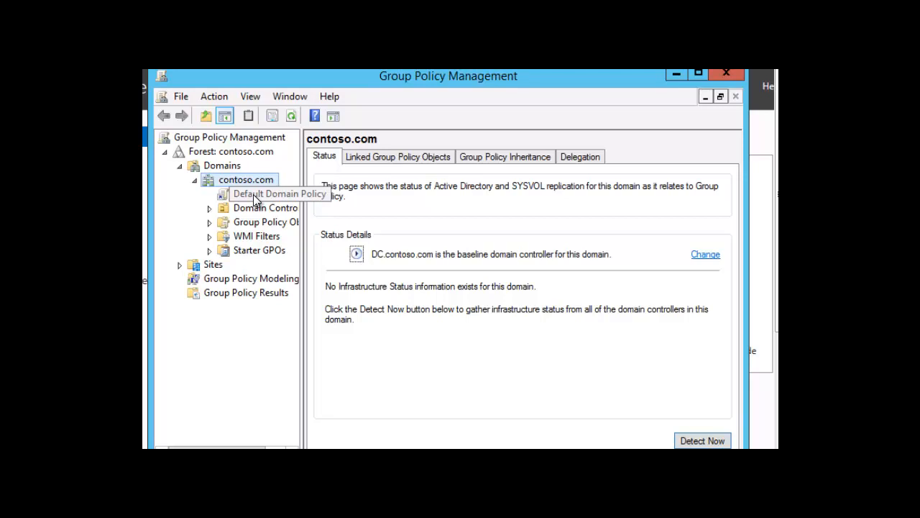
Step: Open the Default Domain Policy for editing and browse to Computer Configuration > Policies > Administrative Templates > System > Group Policy
{"action": "right_click", "coordinate": [255, 198]}
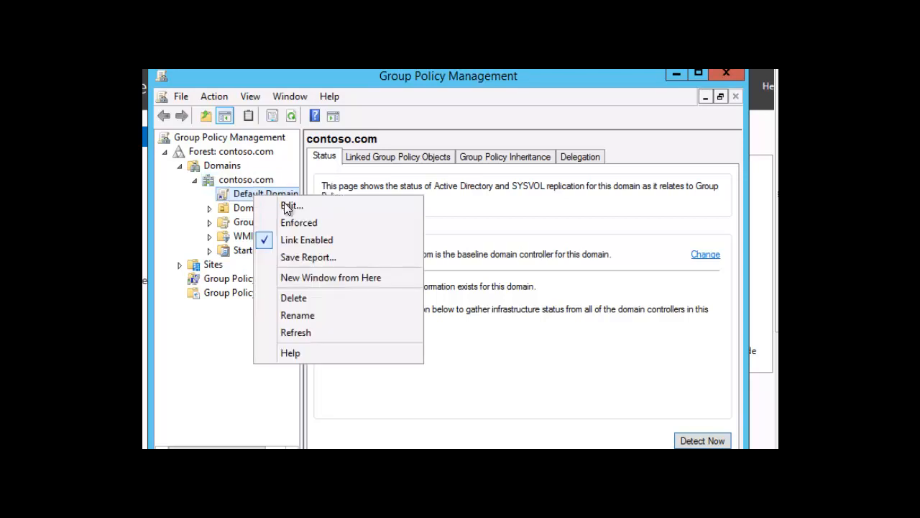
{"action": "left_click", "coordinate": [289, 207]}
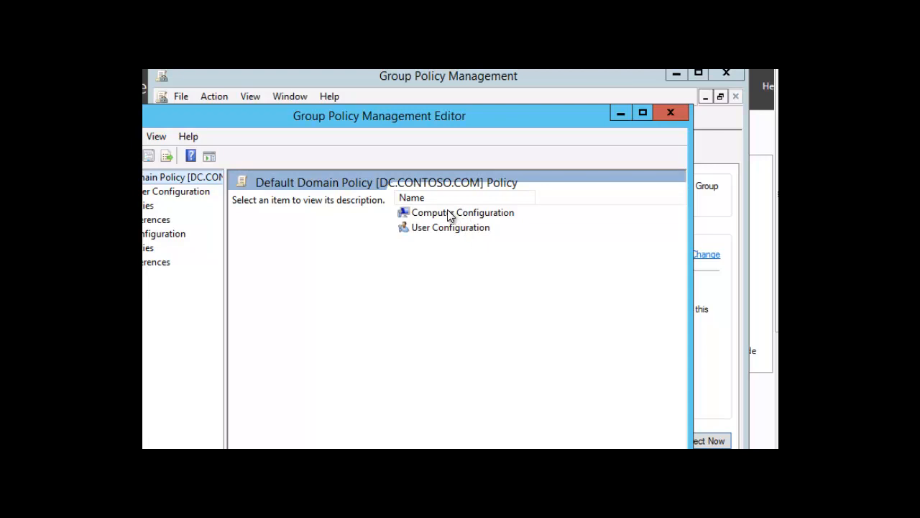
{"action": "double_click", "coordinate": [449, 213]}
{"action": "left_click", "coordinate": [440, 218]}
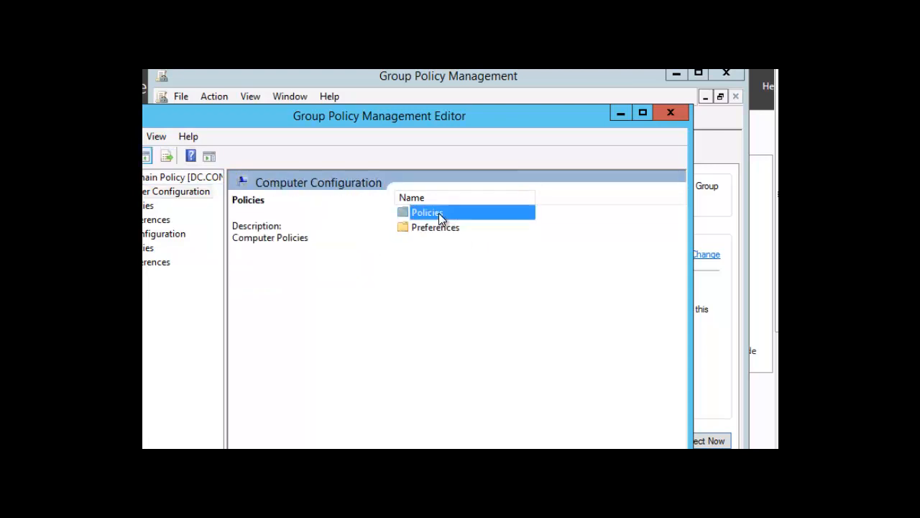
{"action": "double_click", "coordinate": [441, 218]}
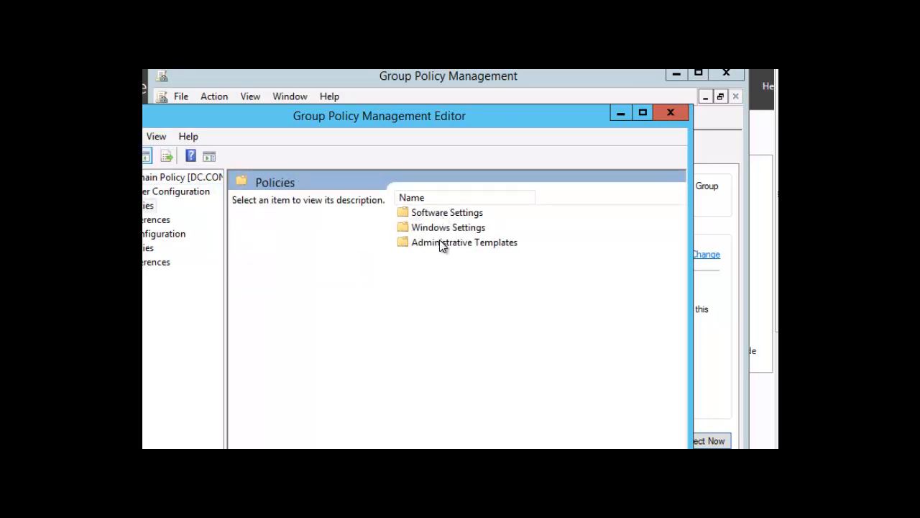
{"action": "double_click", "coordinate": [442, 242]}
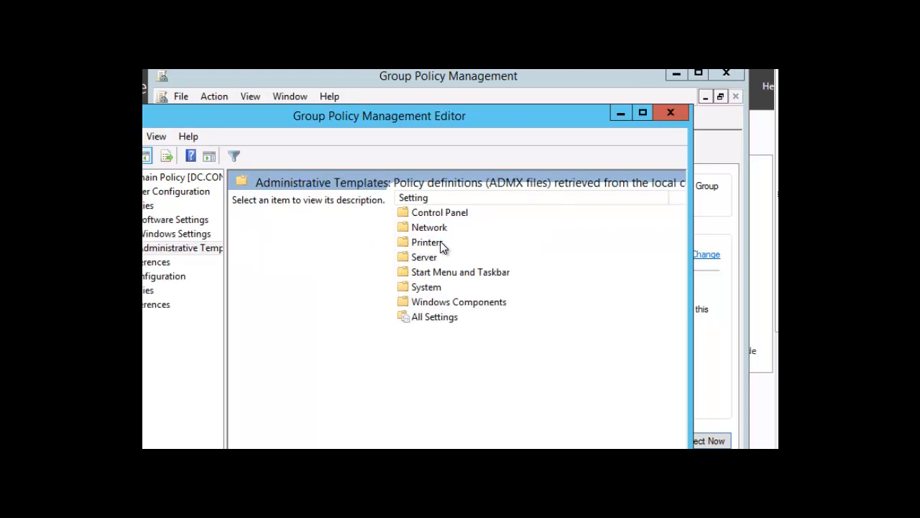
{"action": "double_click", "coordinate": [427, 287]}
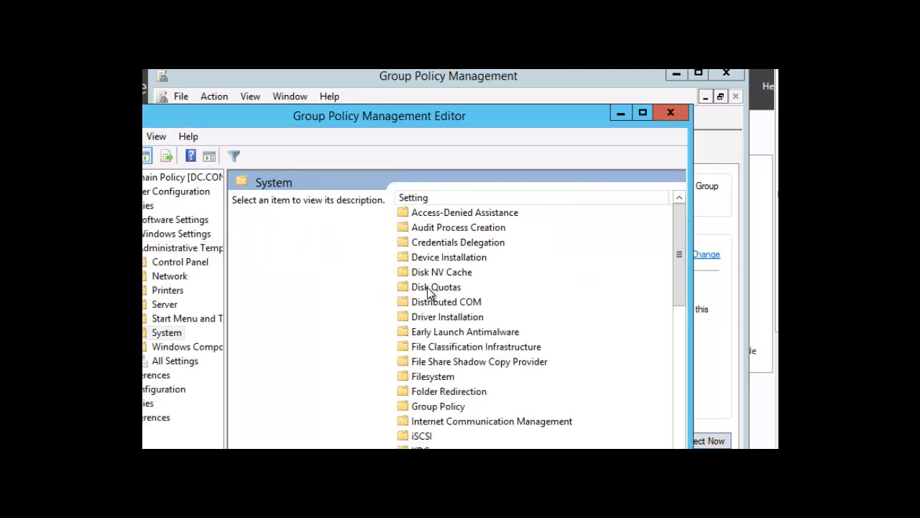
{"action": "double_click", "coordinate": [419, 406]}
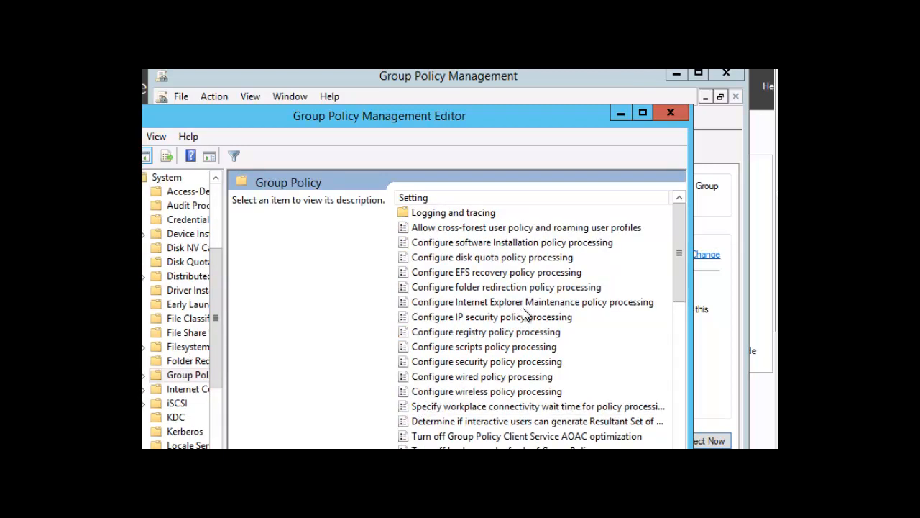
Step: Find the "Configure user Group Policy loopback processing mode" setting in the Group Policy folder and open it for editing
{"action": "left_click_drag", "start_coordinate": [554, 119], "coordinate": [557, 89]}
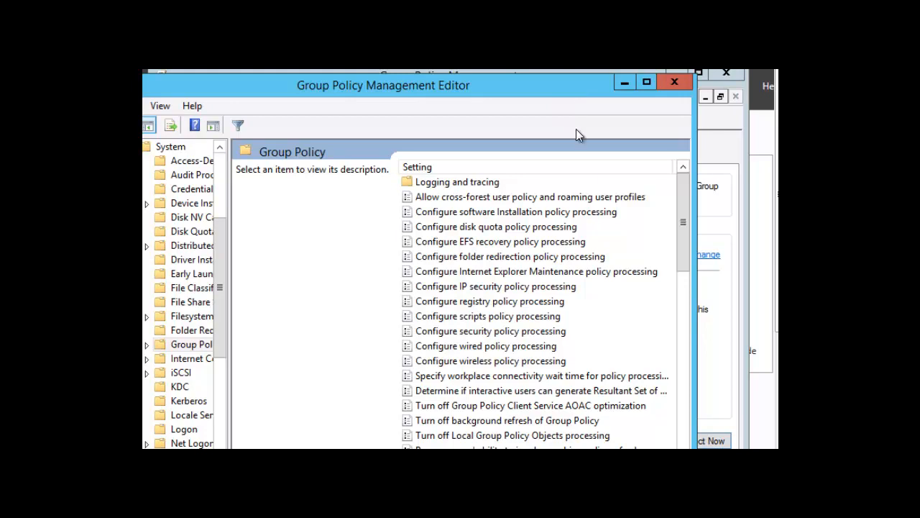
{"action": "left_click_drag", "start_coordinate": [569, 82], "coordinate": [571, 72]}
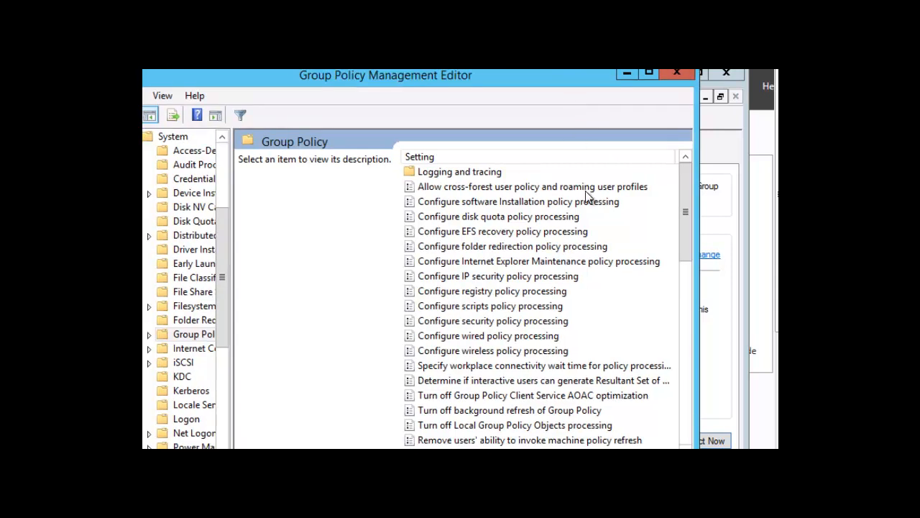
{"action": "left_click", "coordinate": [685, 445]}
{"action": "left_click", "coordinate": [685, 445]}
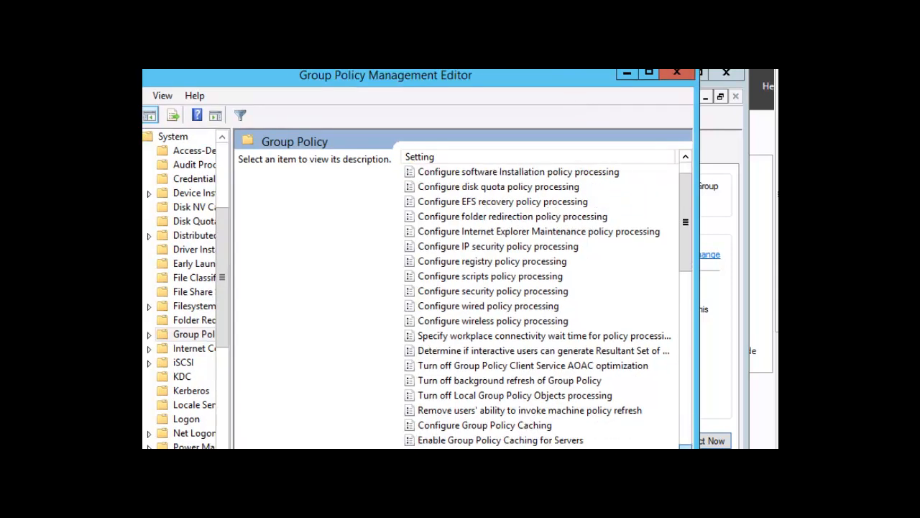
{"action": "left_click", "coordinate": [685, 445]}
{"action": "left_click", "coordinate": [686, 445]}
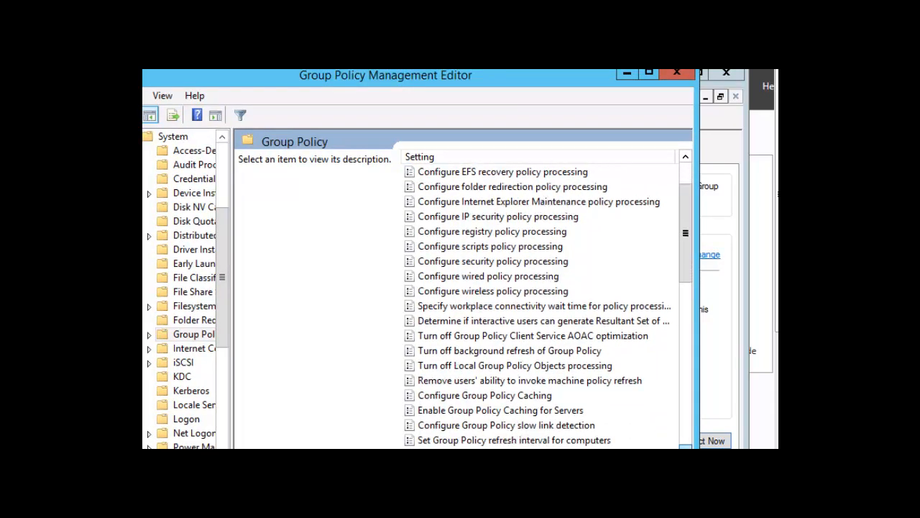
{"action": "left_click", "coordinate": [686, 445]}
{"action": "left_click", "coordinate": [685, 445]}
{"action": "left_click", "coordinate": [686, 445]}
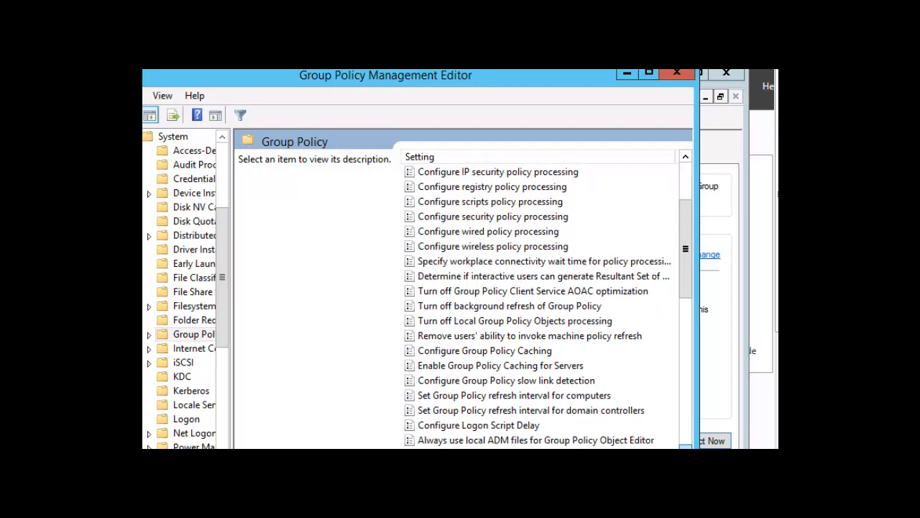
{"action": "left_click", "coordinate": [686, 445]}
{"action": "left_click", "coordinate": [685, 445]}
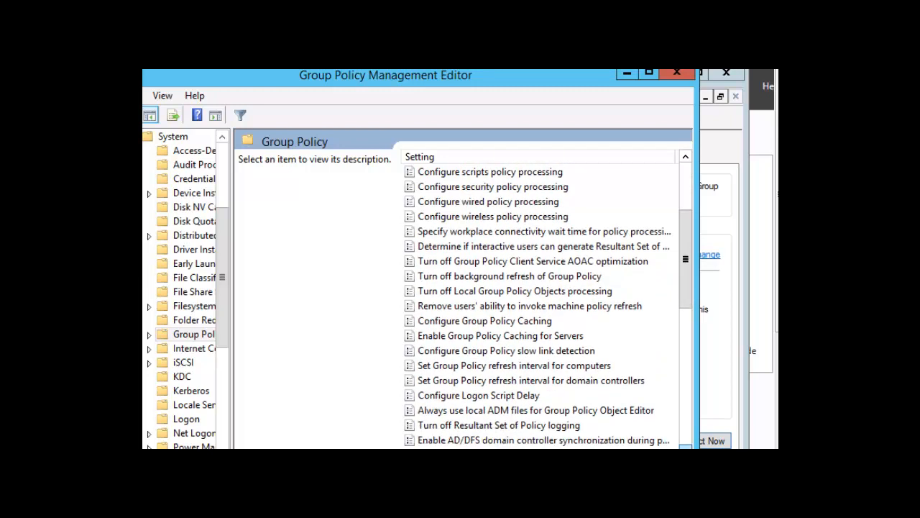
{"action": "left_click", "coordinate": [685, 445]}
{"action": "left_click", "coordinate": [685, 445]}
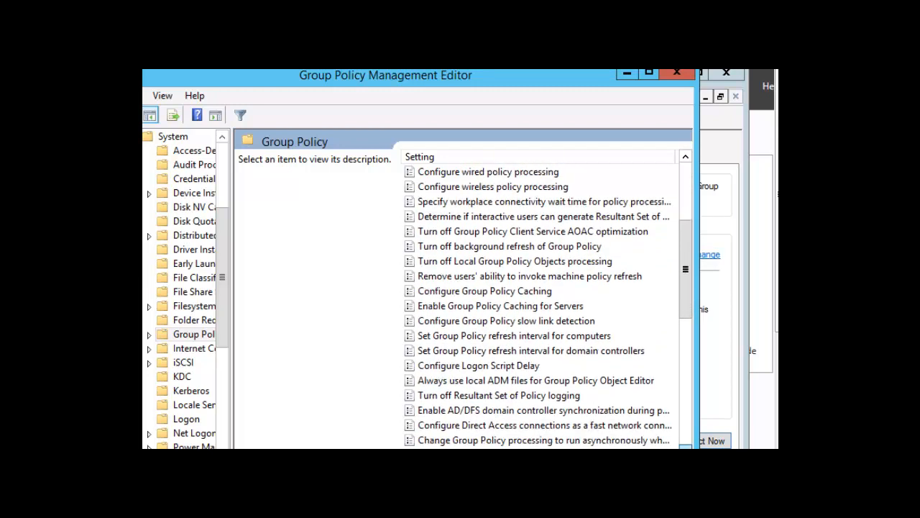
{"action": "left_click", "coordinate": [685, 445]}
{"action": "left_click", "coordinate": [685, 446]}
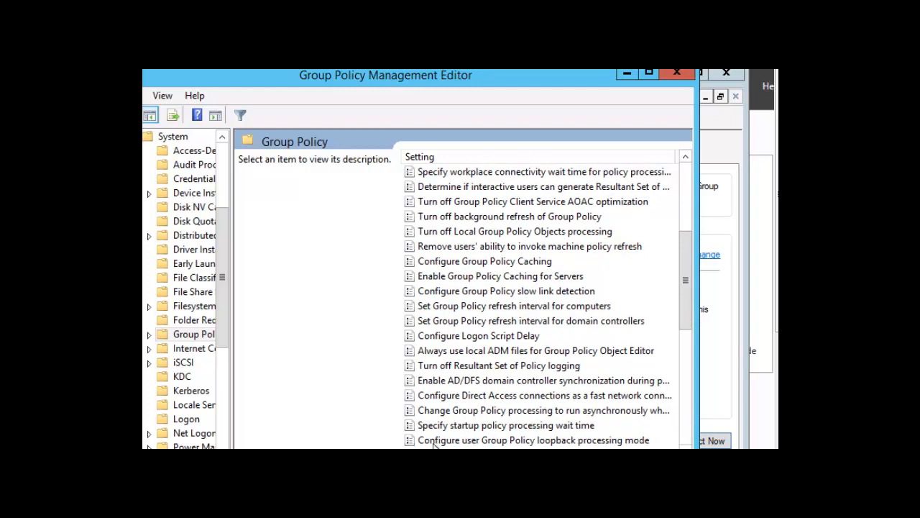
{"action": "left_click", "coordinate": [530, 440]}
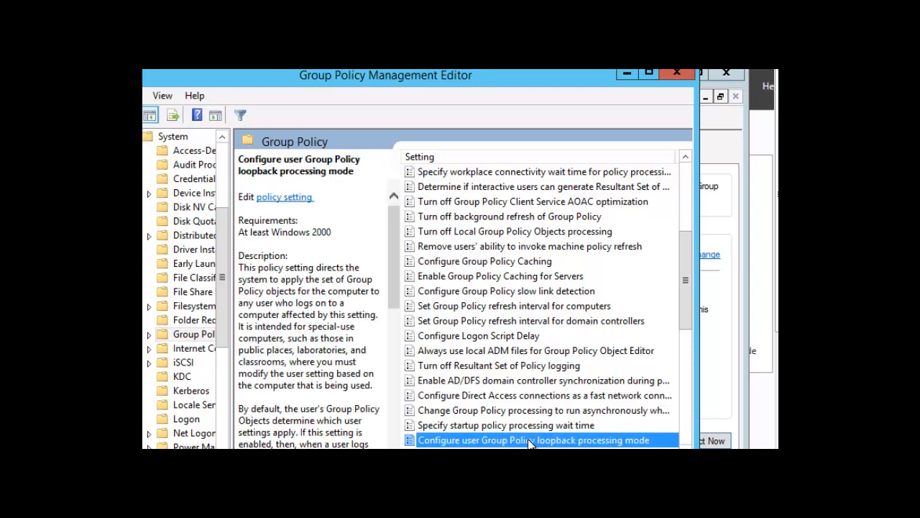
{"action": "double_click", "coordinate": [530, 442]}
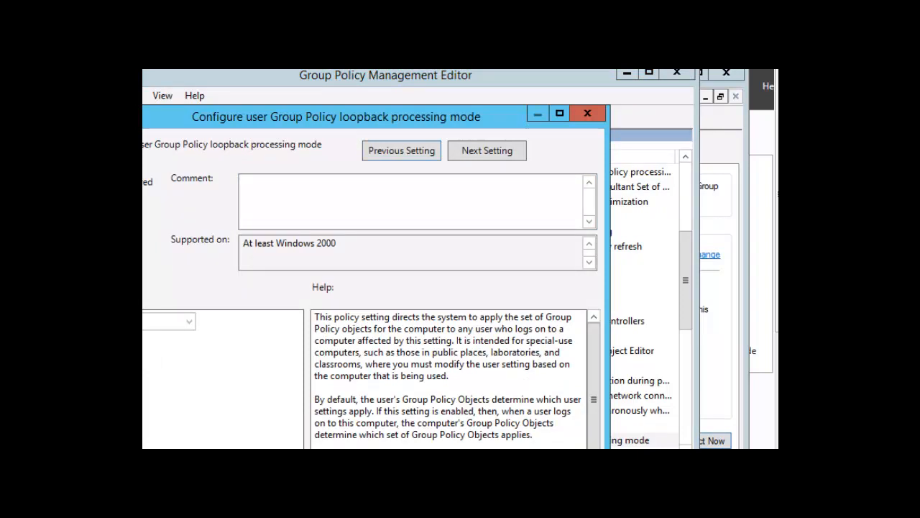
Step: Enable user Group Policy loopback processing and review the help text describing its Replace and Merge modes
{"action": "left_click_drag", "start_coordinate": [363, 113], "coordinate": [473, 81]}
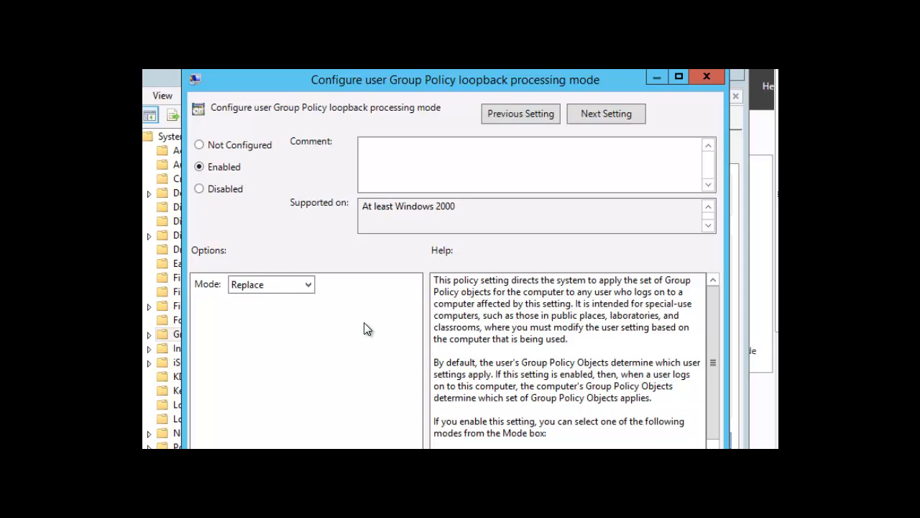
{"action": "left_click", "coordinate": [308, 284]}
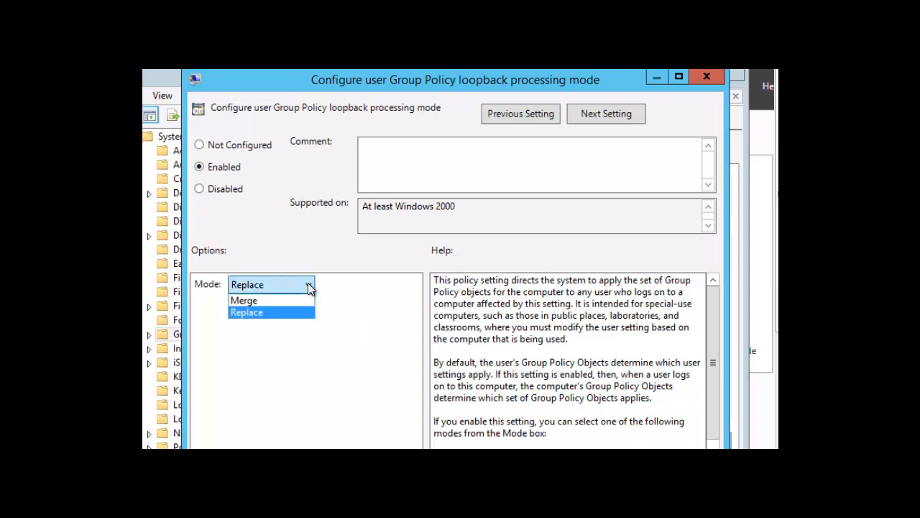
{"action": "left_click", "coordinate": [308, 285]}
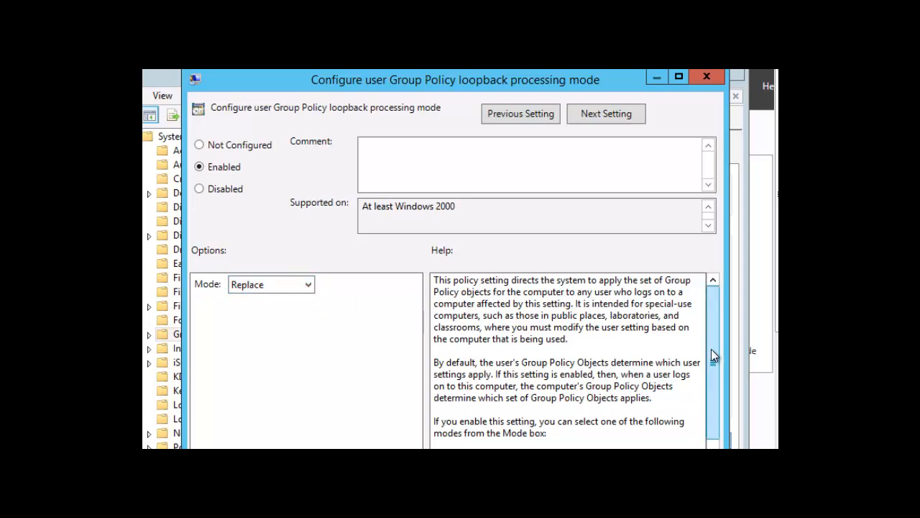
{"action": "left_click_drag", "start_coordinate": [711, 349], "coordinate": [711, 383]}
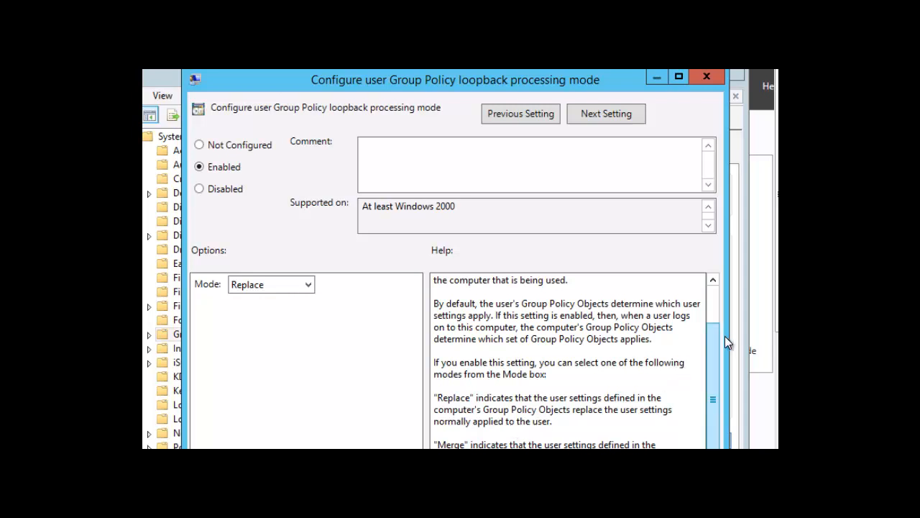
{"action": "left_click_drag", "start_coordinate": [715, 334], "coordinate": [423, 374]}
Step: Set the loopback processing mode to Merge
{"action": "left_click", "coordinate": [309, 285]}
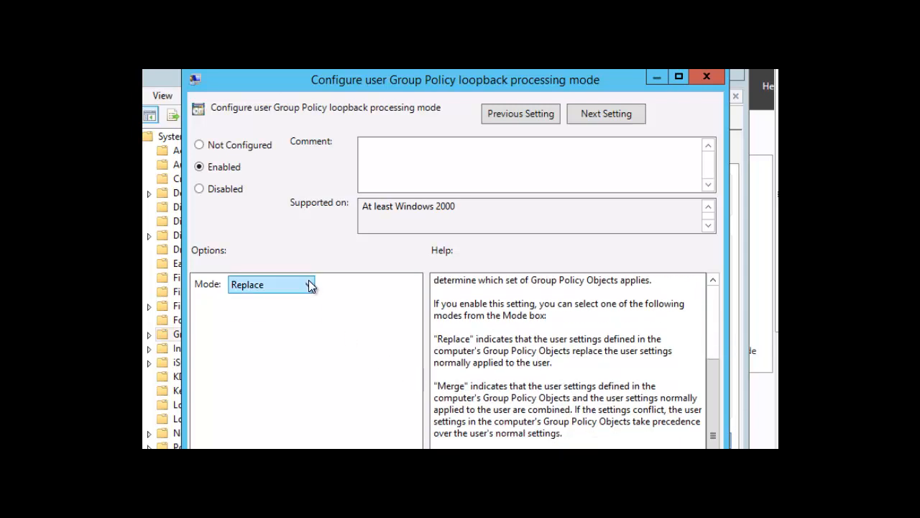
{"action": "left_click", "coordinate": [308, 285]}
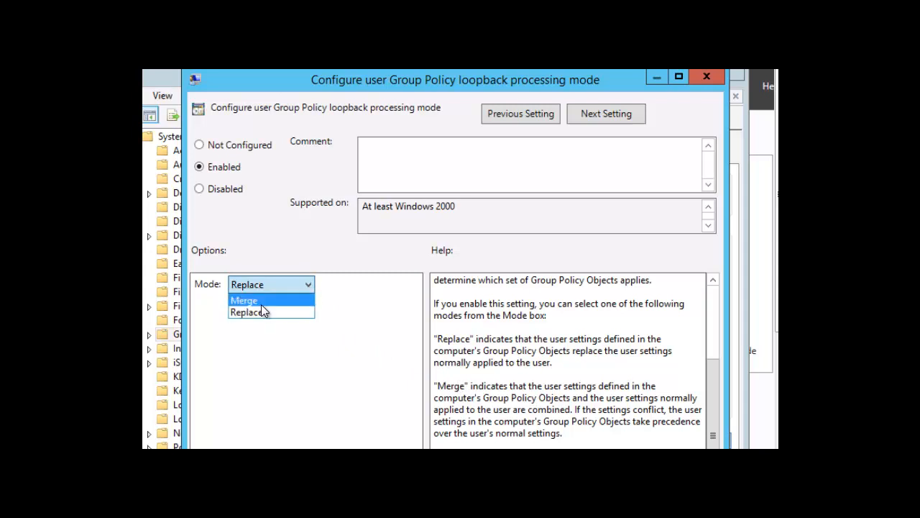
{"action": "left_click", "coordinate": [261, 303]}
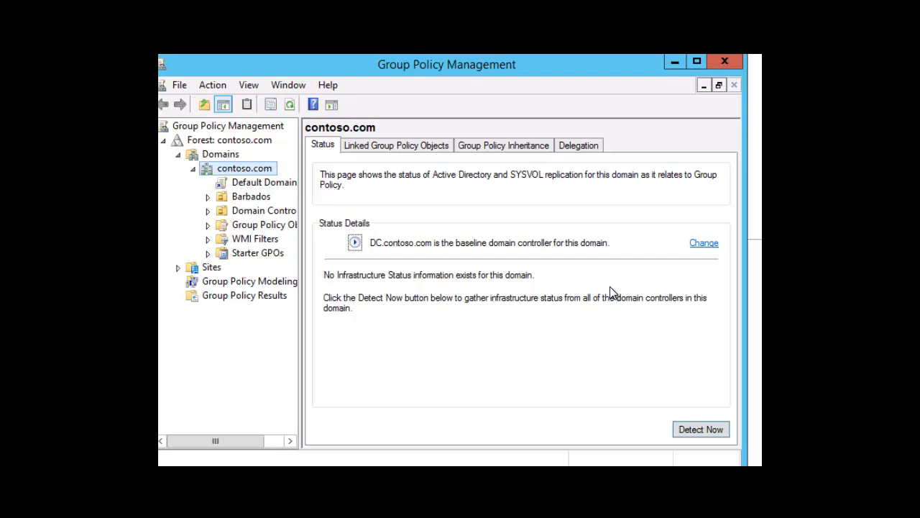
Step: Examine the options for creating and linking a GPO at the contoso.com domain and at the Barbados organizational unit
{"action": "right_click", "coordinate": [267, 171]}
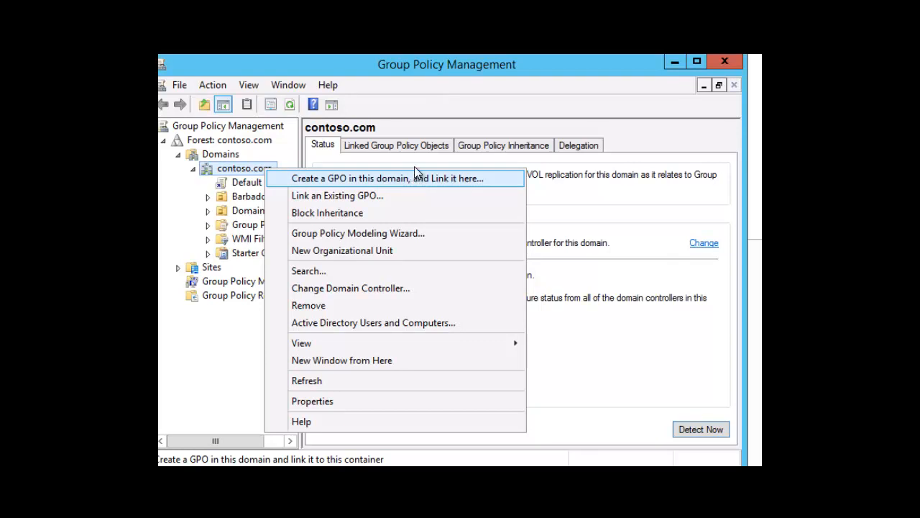
{"action": "left_click", "coordinate": [248, 203]}
{"action": "right_click", "coordinate": [248, 203]}
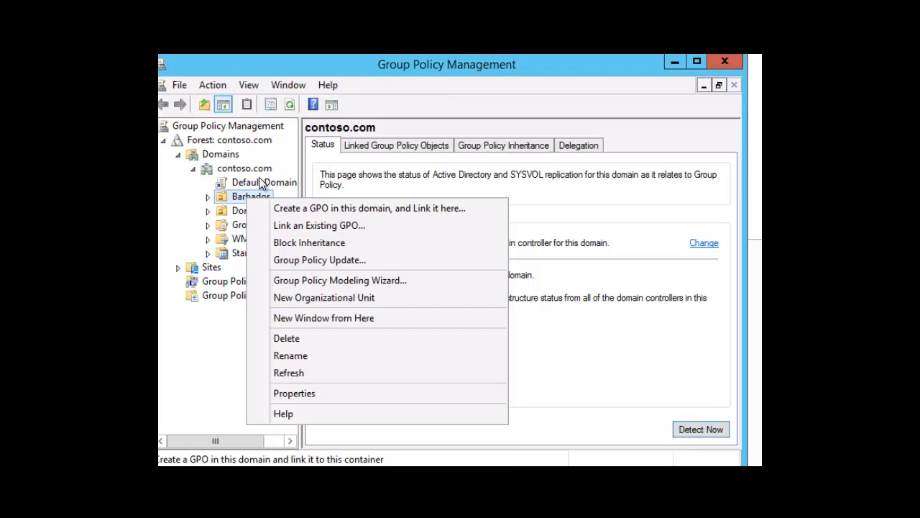
Step: Create a new GPO named "Access to the domain" in the Group Policy Objects container of contoso.com, without a source starter GPO
{"action": "left_click", "coordinate": [241, 229]}
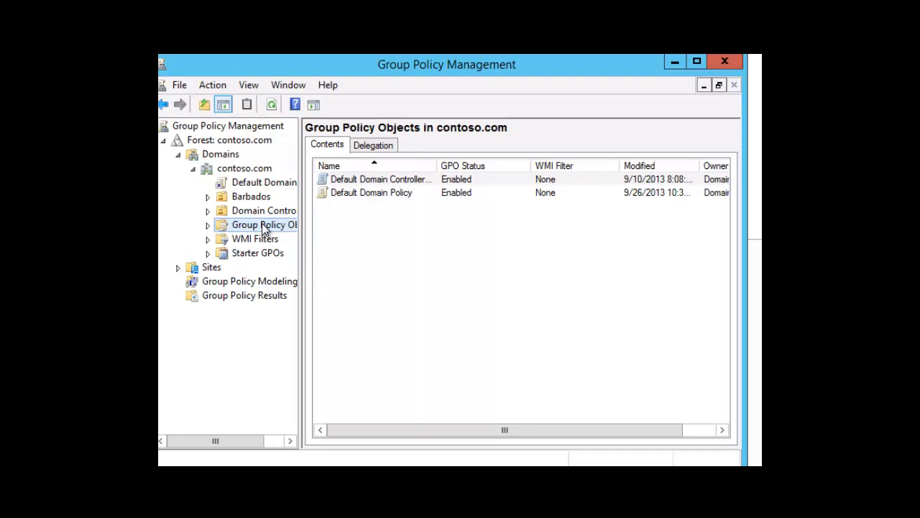
{"action": "right_click", "coordinate": [263, 227]}
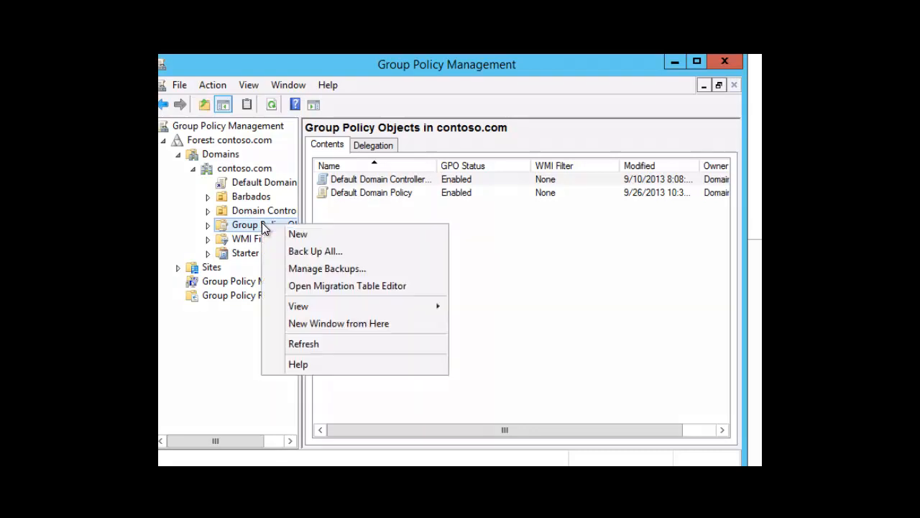
{"action": "left_click", "coordinate": [304, 234]}
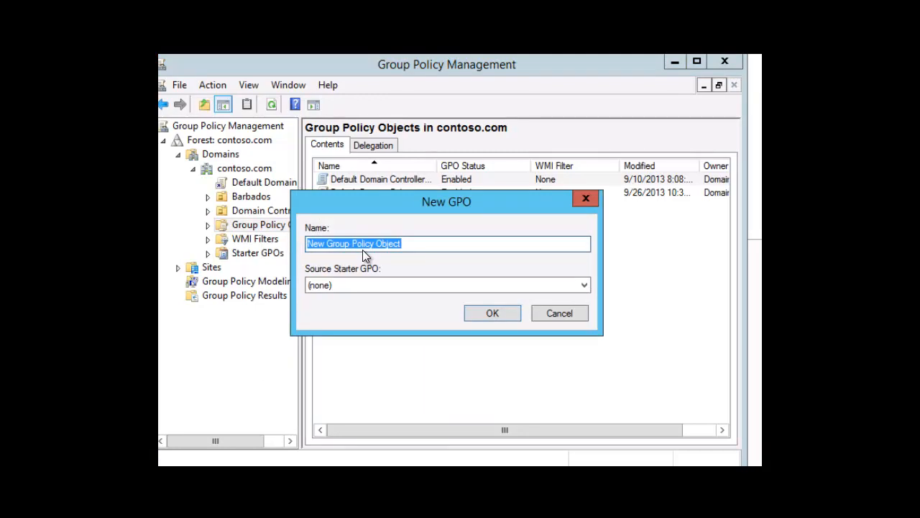
{"action": "type", "text": "A"}
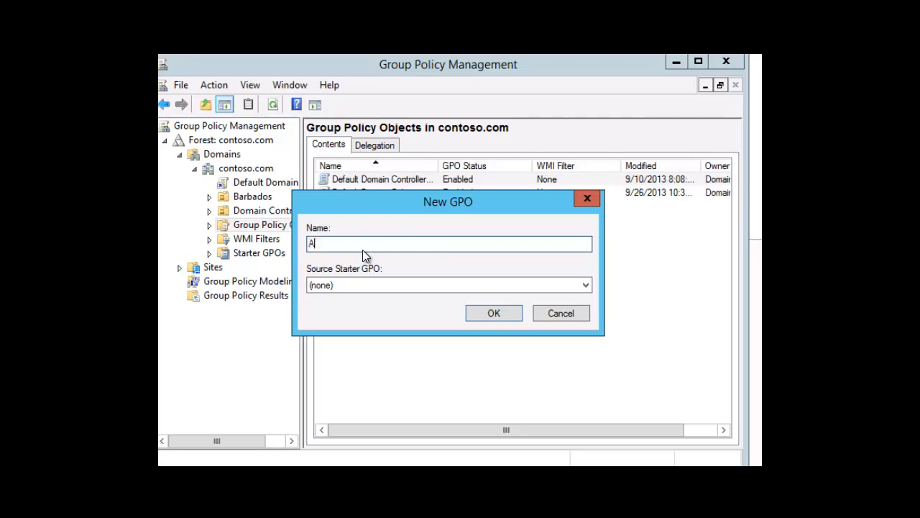
{"action": "type", "text": "ccess to the domain"}
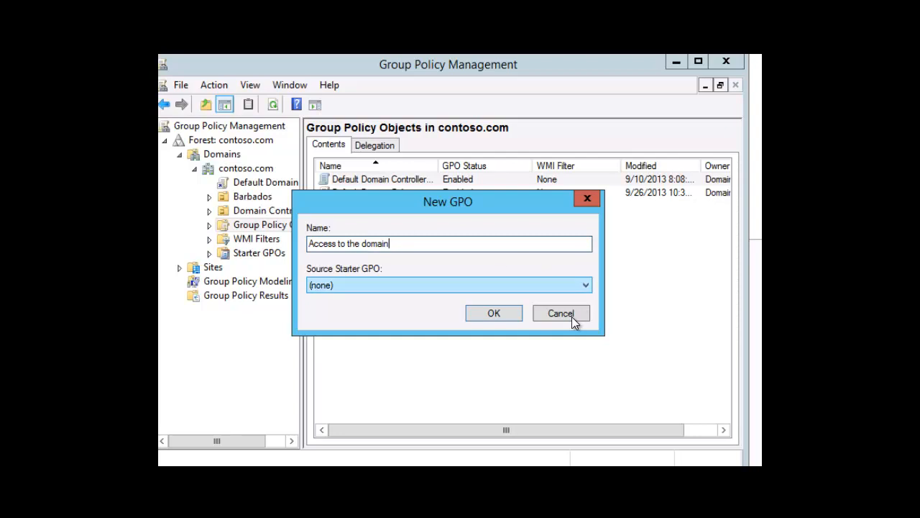
{"action": "left_click", "coordinate": [494, 314]}
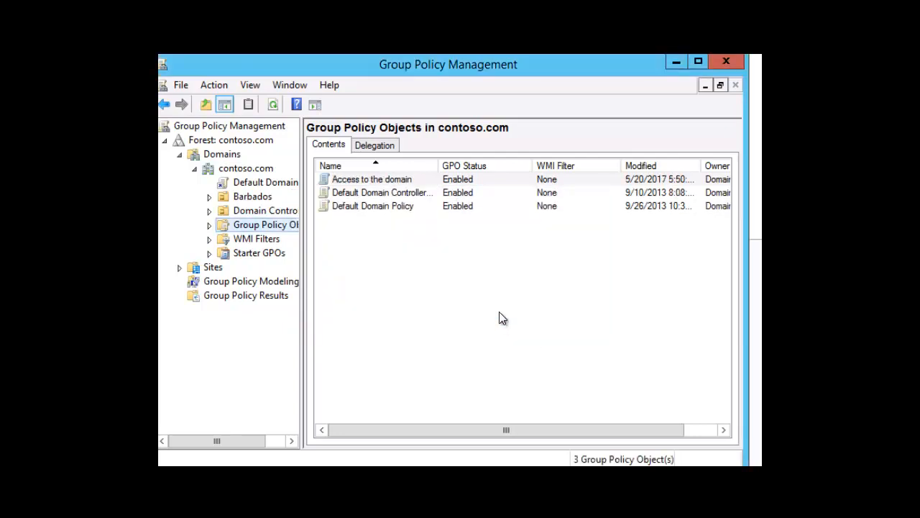
Step: Expand the Group Policy Objects container and open the "Access to the domain" GPO for editing
{"action": "left_click", "coordinate": [209, 225]}
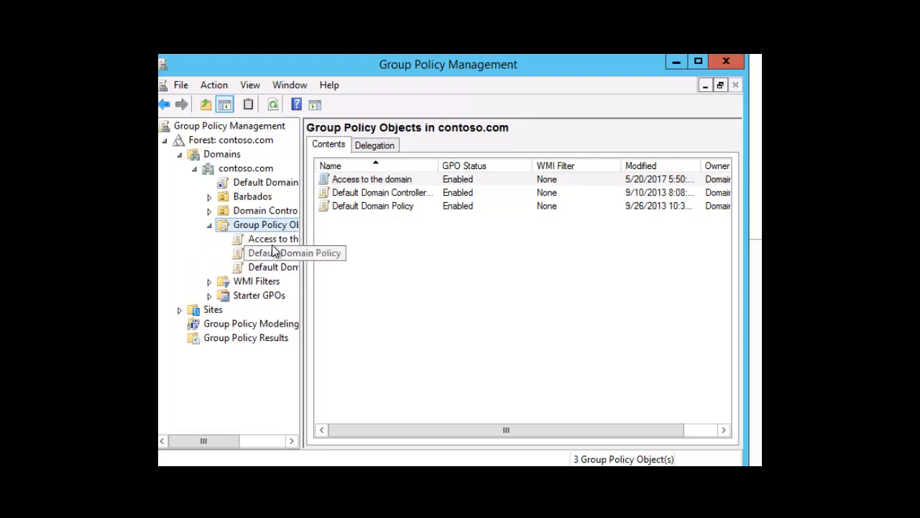
{"action": "right_click", "coordinate": [285, 239]}
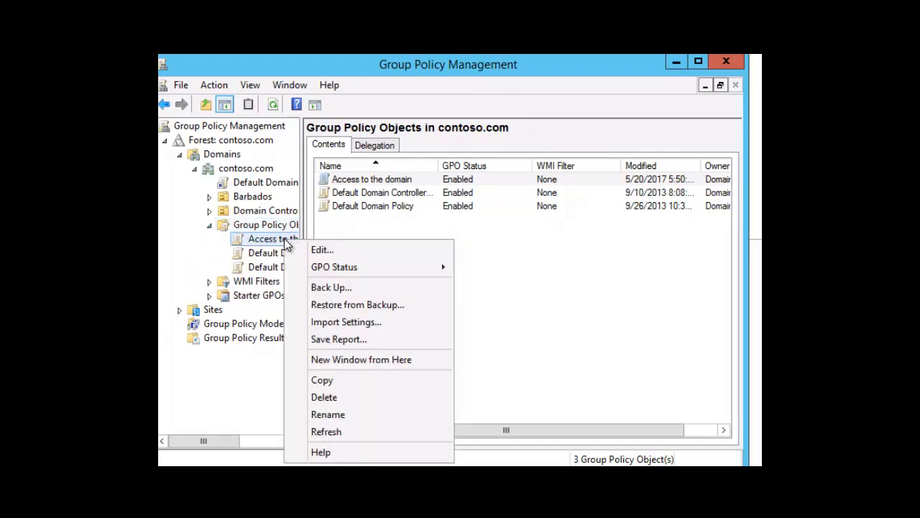
{"action": "left_click", "coordinate": [318, 250]}
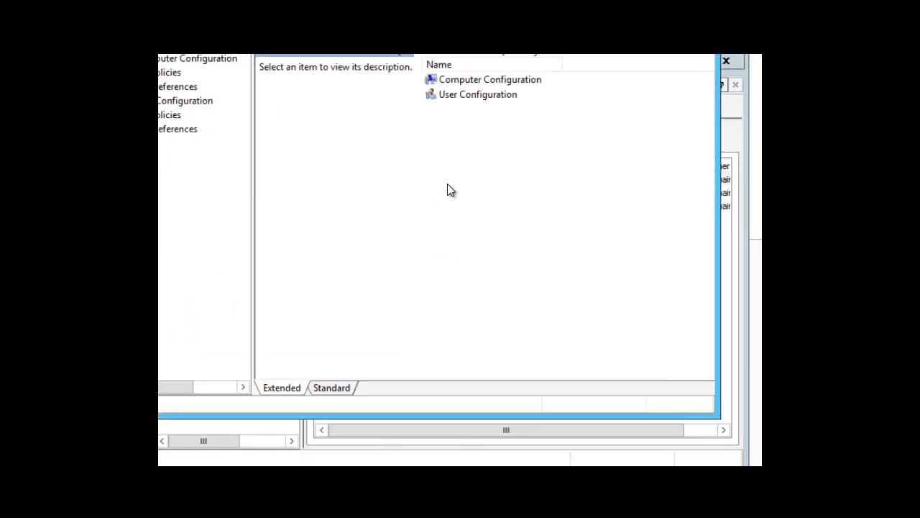
Step: Open the Security Options under Computer Configuration, Policies, Windows Settings, Security Settings, Local Policies
{"action": "double_click", "coordinate": [474, 84]}
{"action": "double_click", "coordinate": [462, 80]}
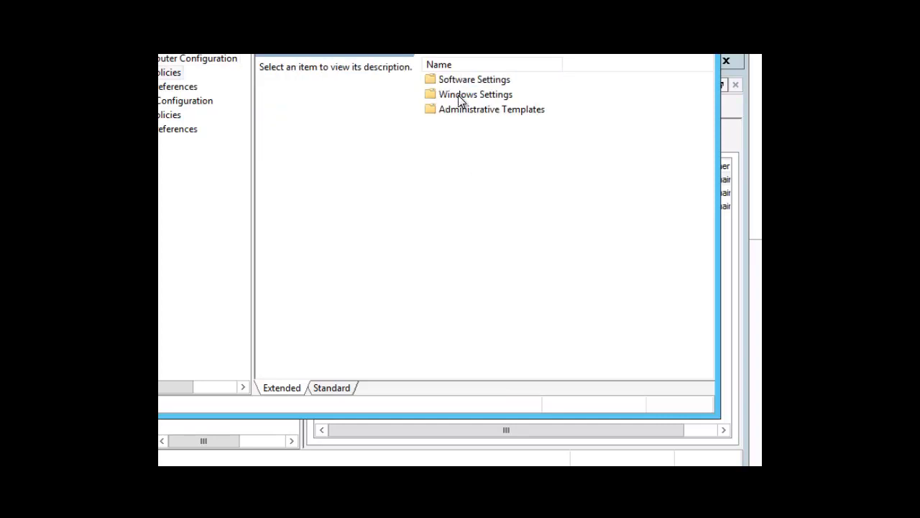
{"action": "left_click", "coordinate": [458, 95]}
{"action": "double_click", "coordinate": [458, 95]}
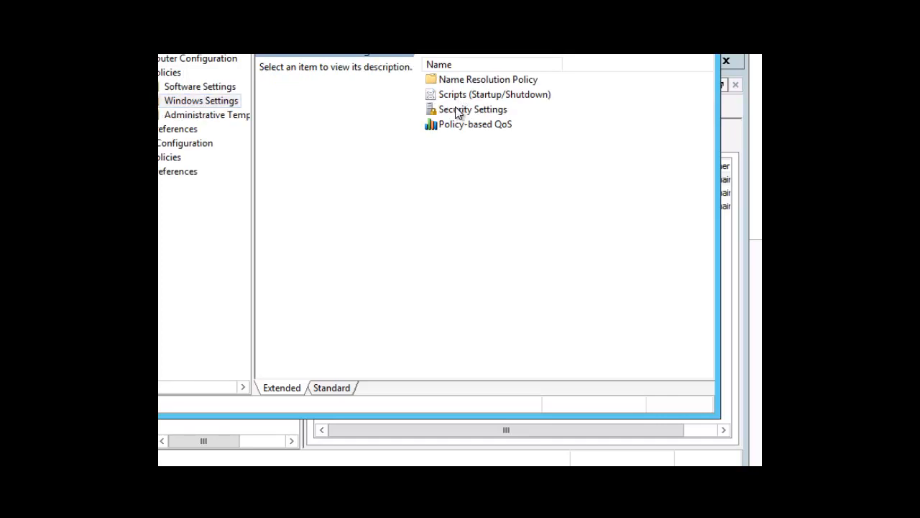
{"action": "double_click", "coordinate": [458, 112]}
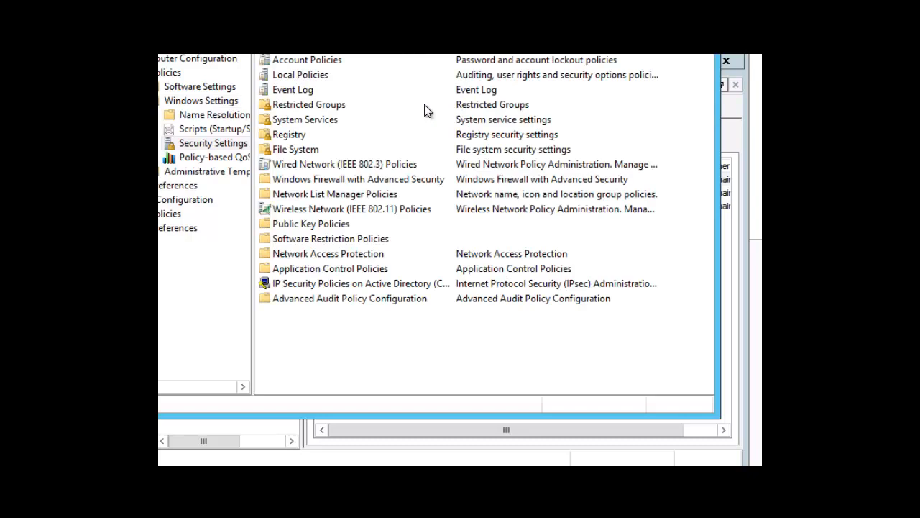
{"action": "double_click", "coordinate": [310, 74]}
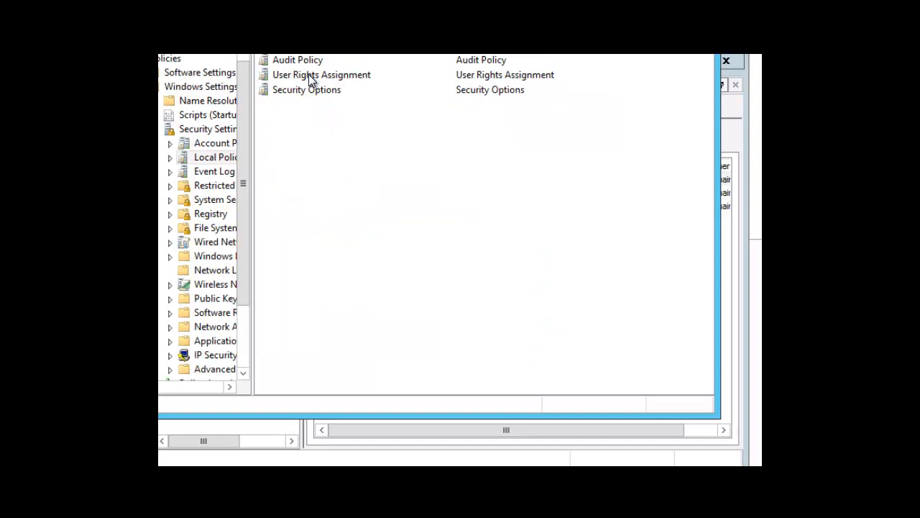
{"action": "double_click", "coordinate": [302, 89]}
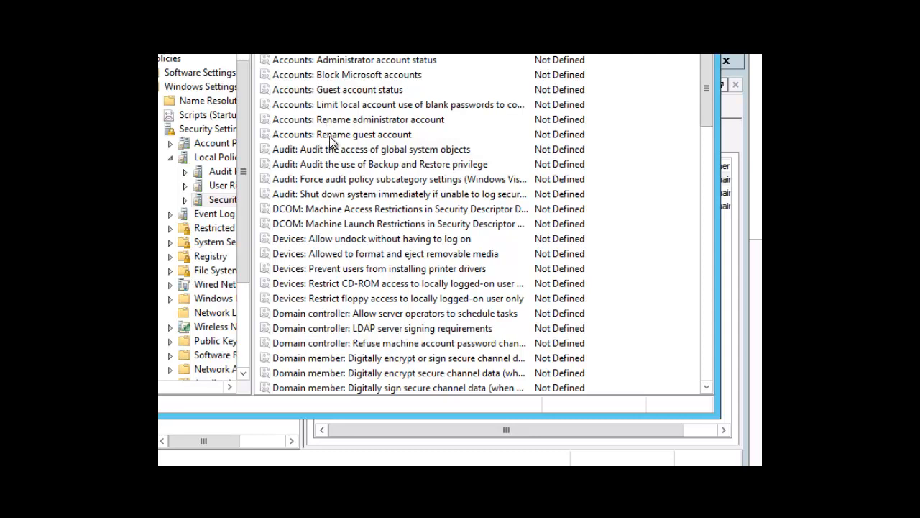
Step: Define the policy "Devices: Allowed to format and eject removable media" as Administrators, apply it and close the policy editor
{"action": "double_click", "coordinate": [384, 255]}
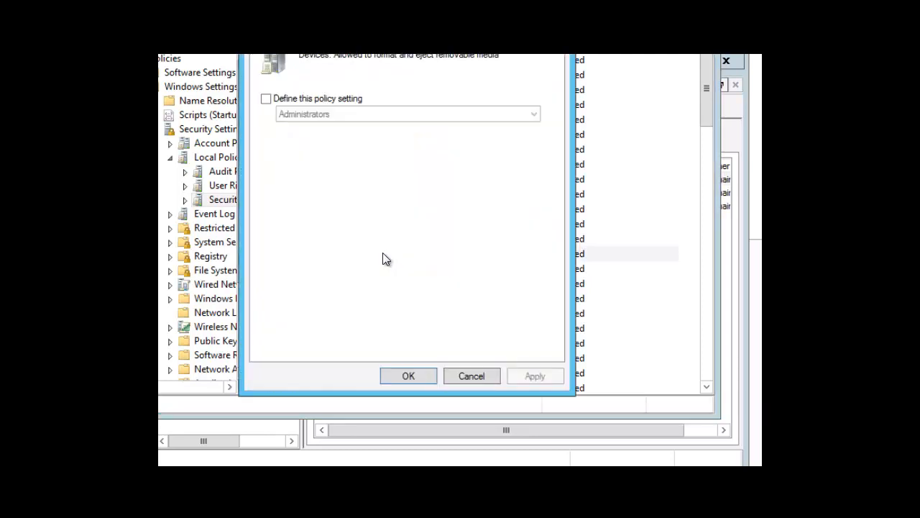
{"action": "left_click", "coordinate": [267, 100]}
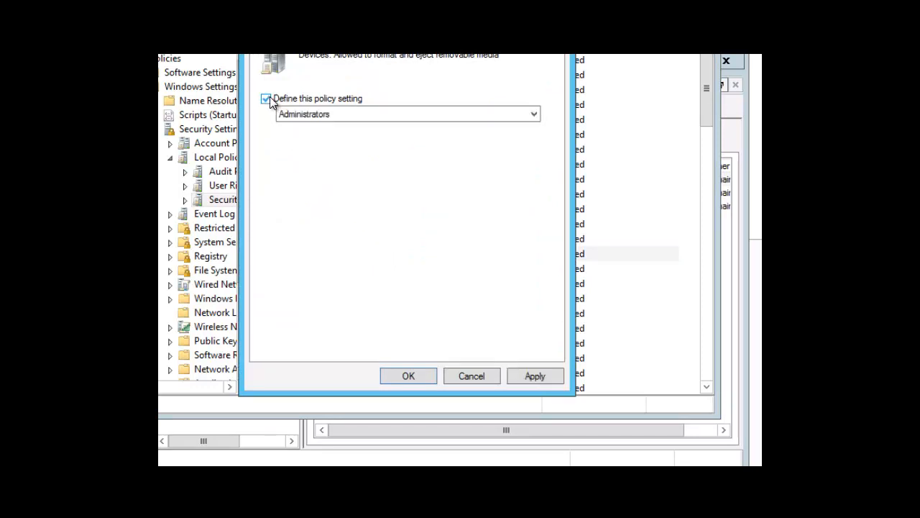
{"action": "left_click", "coordinate": [532, 116]}
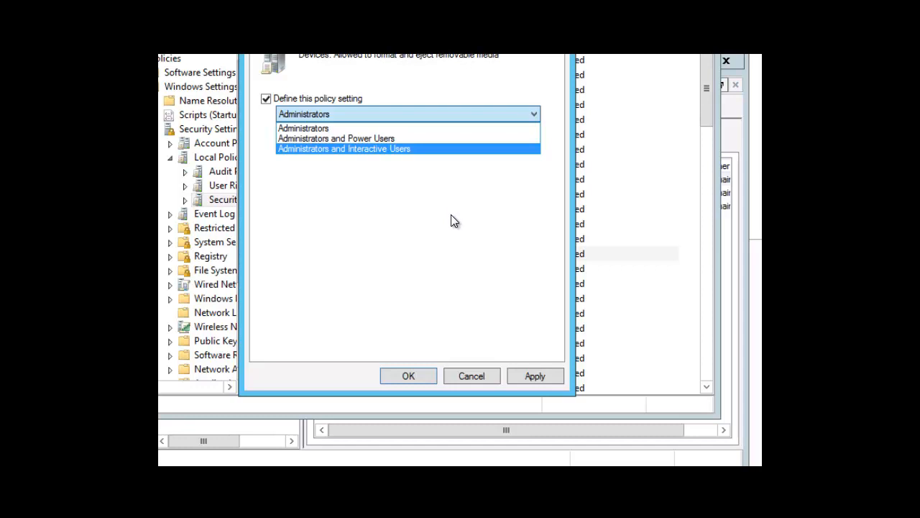
{"action": "left_click", "coordinate": [534, 379]}
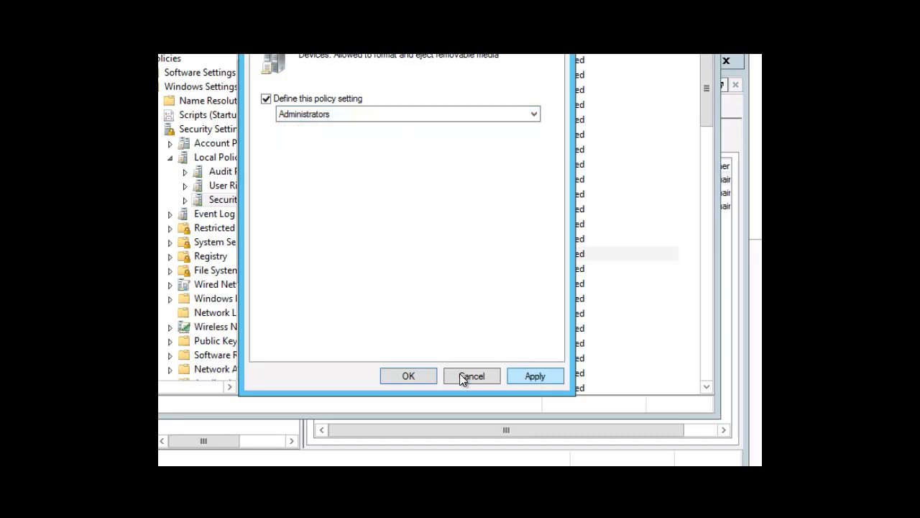
{"action": "left_click", "coordinate": [418, 377]}
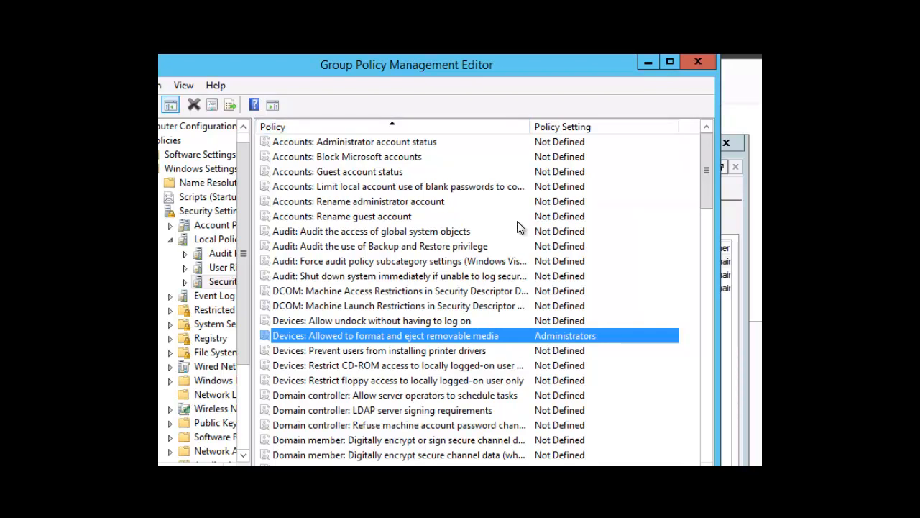
{"action": "left_click", "coordinate": [698, 61]}
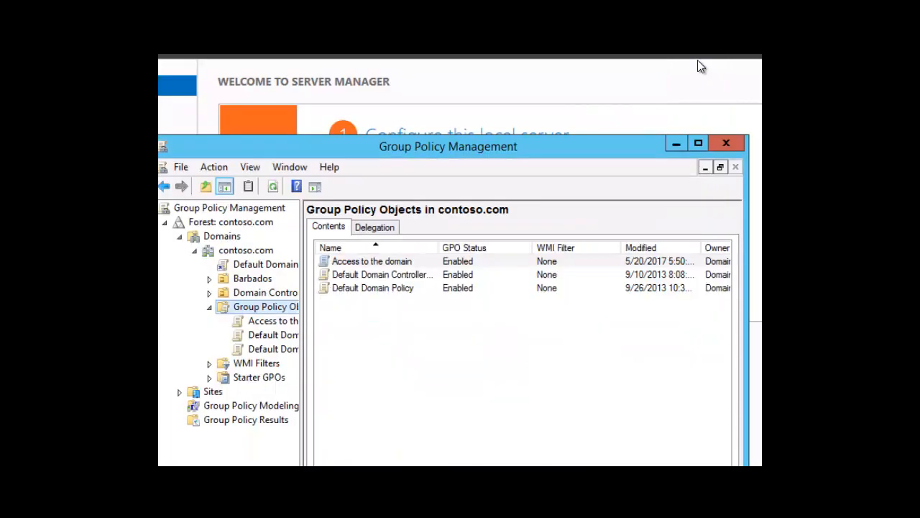
Step: Link the existing "Access to the domain" GPO from contoso.com to the Barbados organizational unit
{"action": "right_click", "coordinate": [248, 277]}
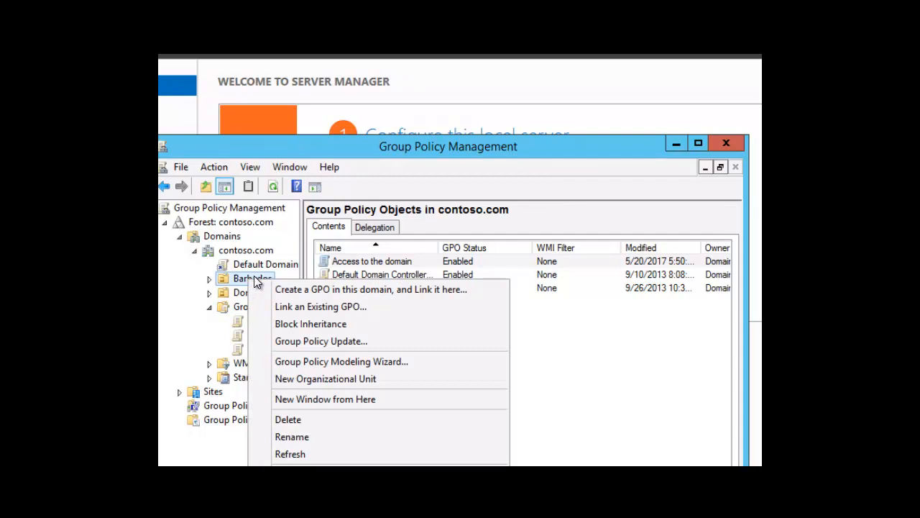
{"action": "left_click", "coordinate": [301, 309]}
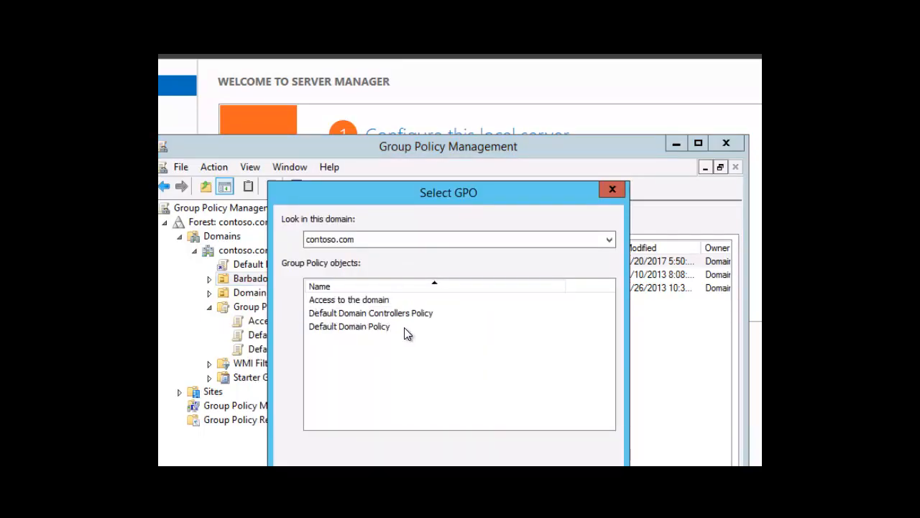
{"action": "left_click", "coordinate": [370, 301]}
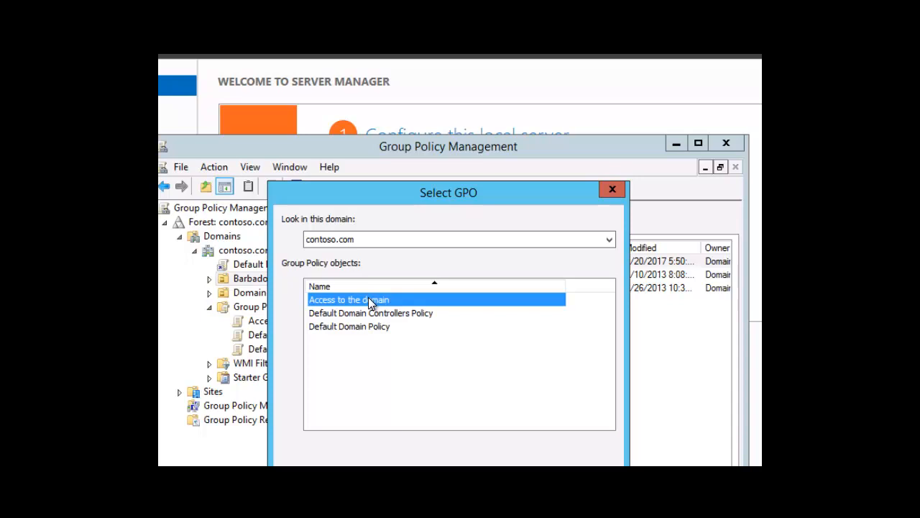
{"action": "left_click_drag", "start_coordinate": [499, 194], "coordinate": [504, 128]}
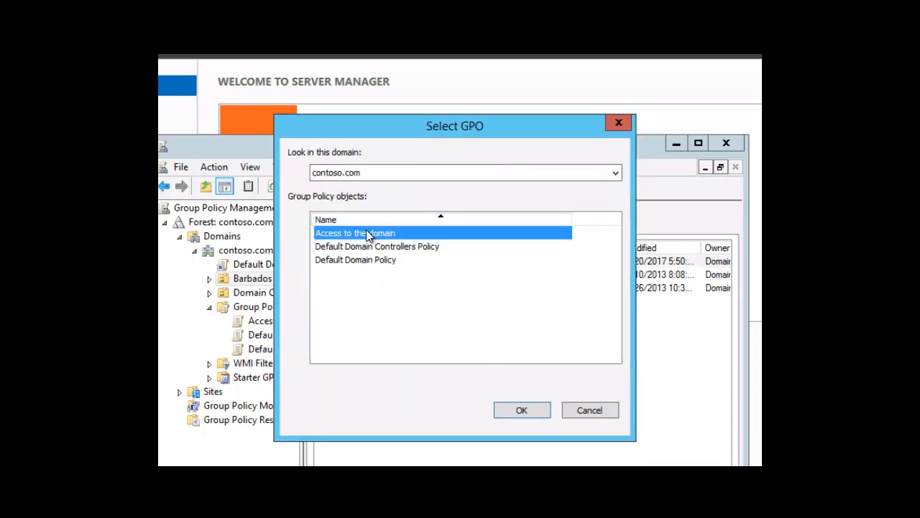
{"action": "left_click", "coordinate": [521, 410]}
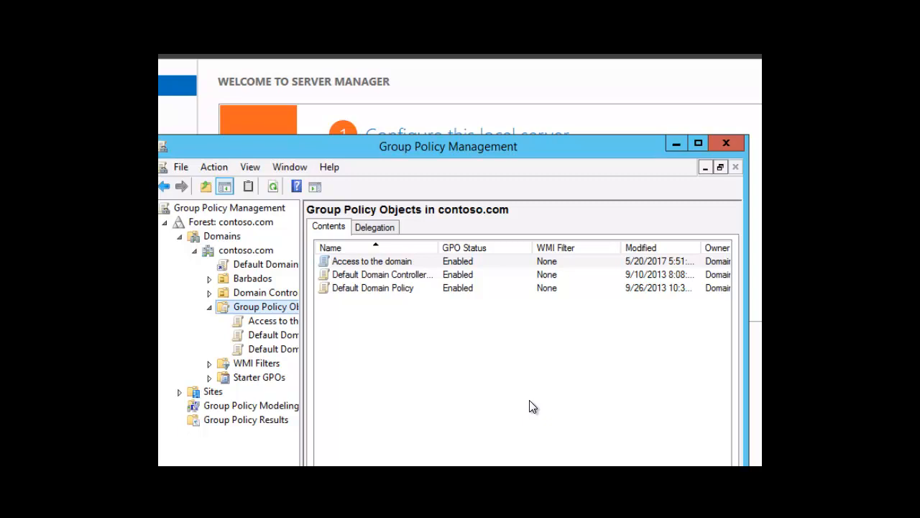
Step: Under Barbados, block inheritance on the St. Thomas organizational unit and enforce the "Access to the domain" GPO link
{"action": "left_click", "coordinate": [209, 279]}
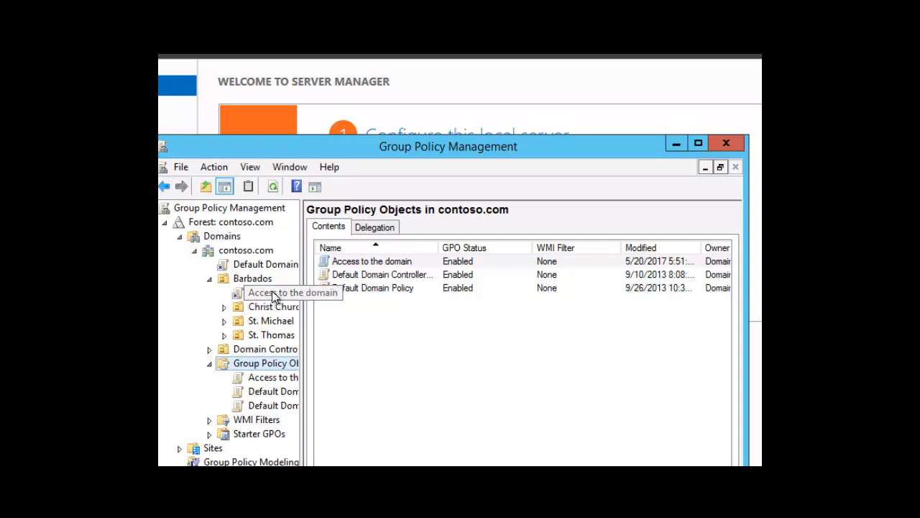
{"action": "right_click", "coordinate": [280, 340]}
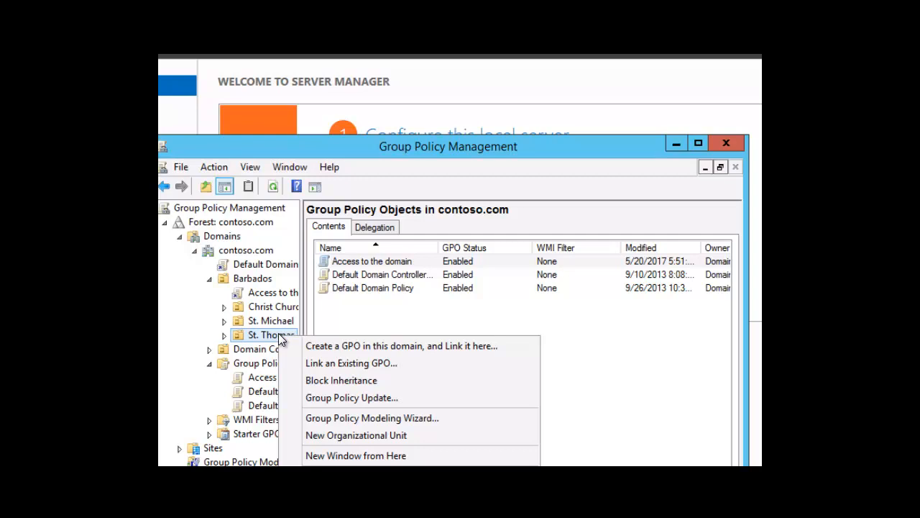
{"action": "left_click", "coordinate": [331, 384]}
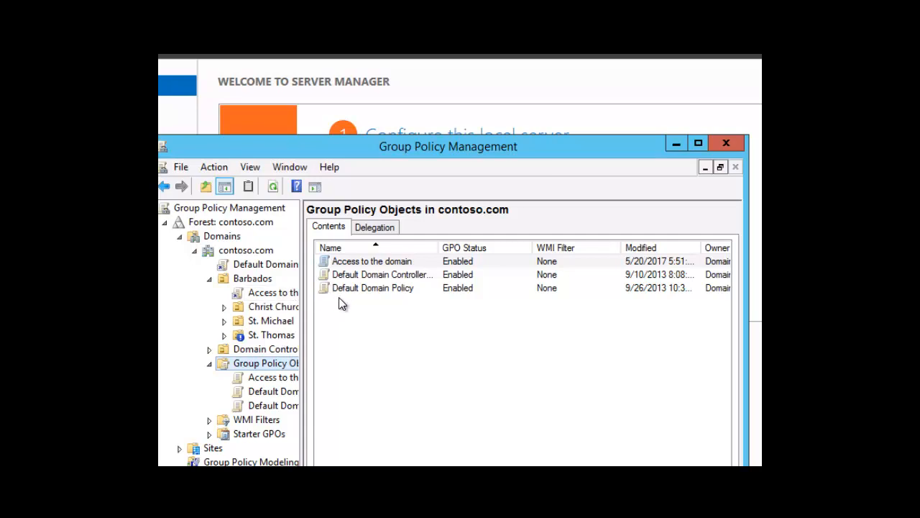
{"action": "right_click", "coordinate": [260, 294]}
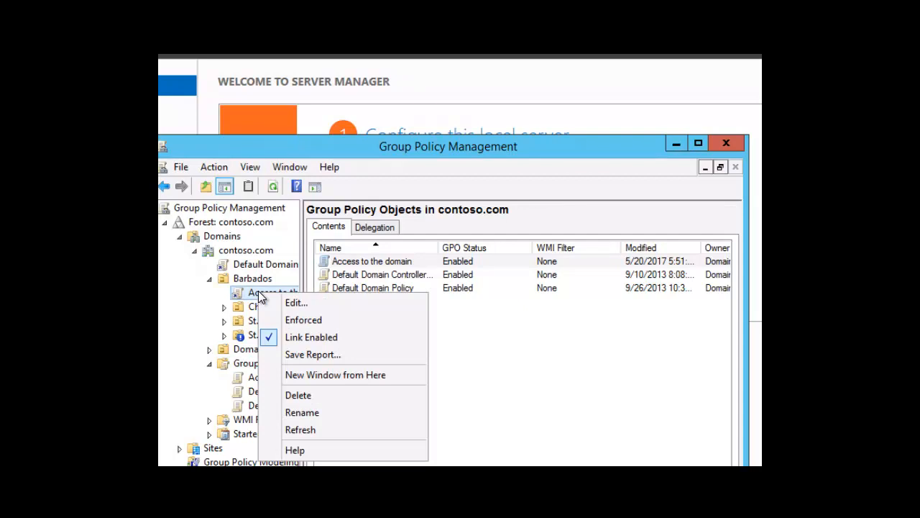
{"action": "left_click", "coordinate": [317, 321]}
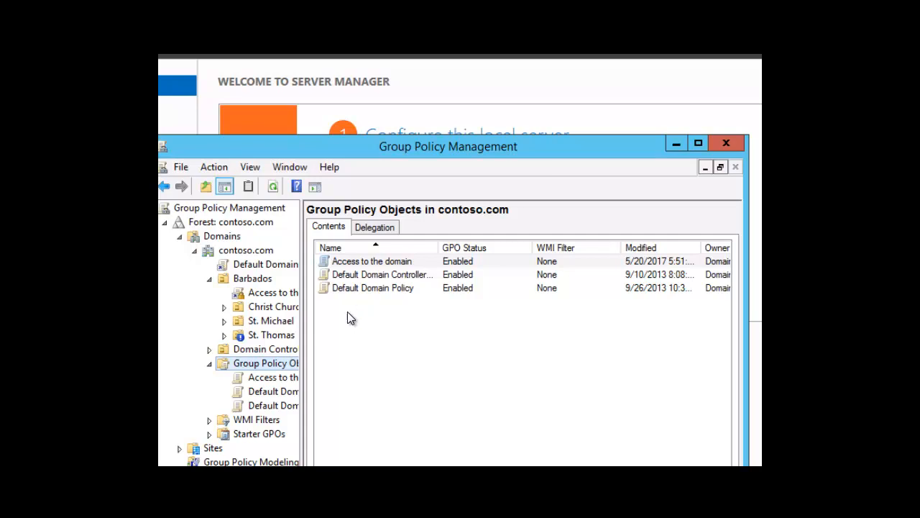
Step: Open the advanced security settings from the delegation of the "Access to the domain" link under Barbados
{"action": "left_click", "coordinate": [271, 293]}
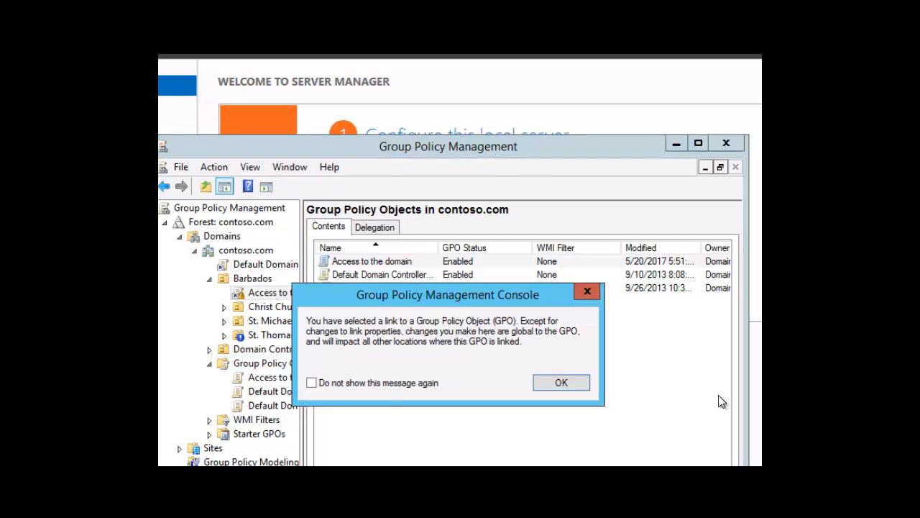
{"action": "left_click", "coordinate": [581, 382]}
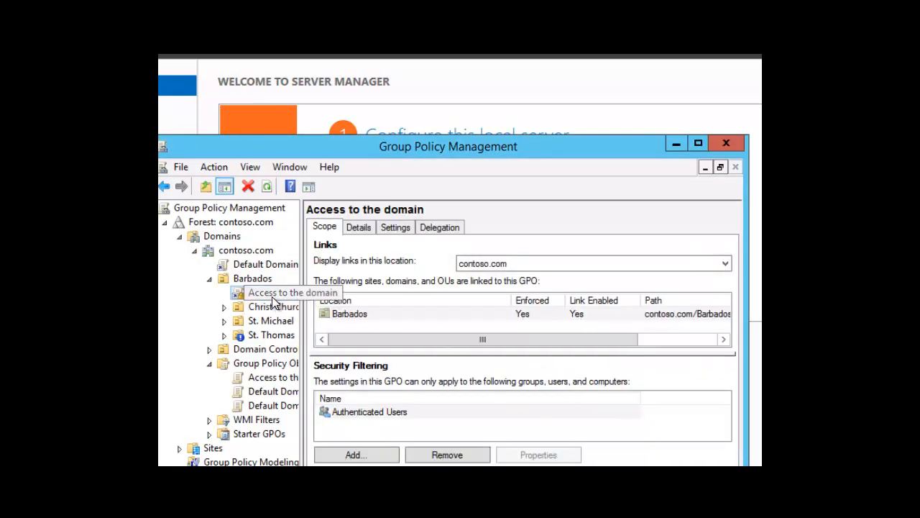
{"action": "left_click", "coordinate": [437, 226]}
{"action": "left_click_drag", "start_coordinate": [532, 151], "coordinate": [548, 86]}
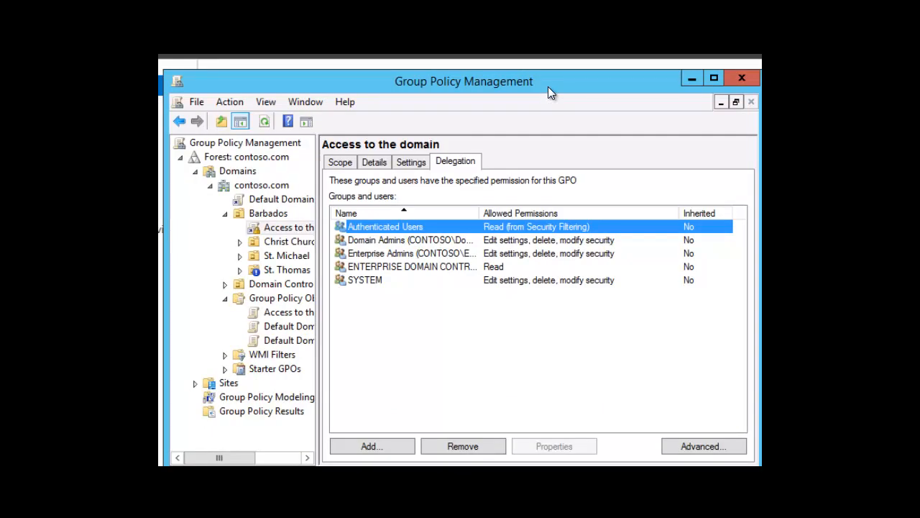
{"action": "left_click", "coordinate": [704, 446]}
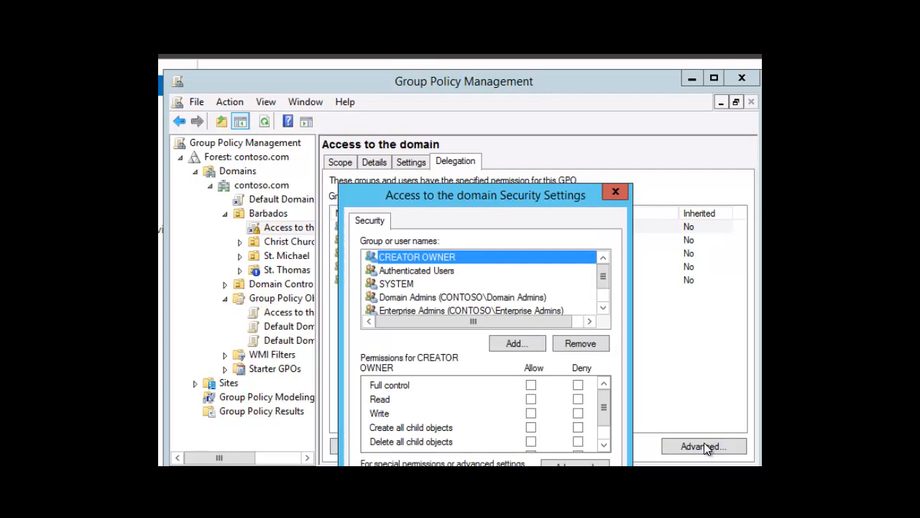
{"action": "left_click_drag", "start_coordinate": [547, 196], "coordinate": [562, 152]}
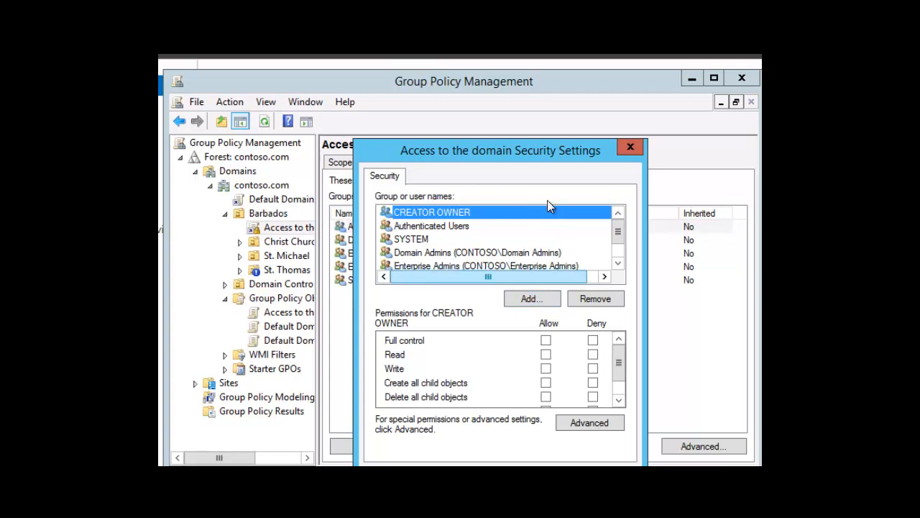
{"action": "left_click_drag", "start_coordinate": [536, 151], "coordinate": [549, 121]}
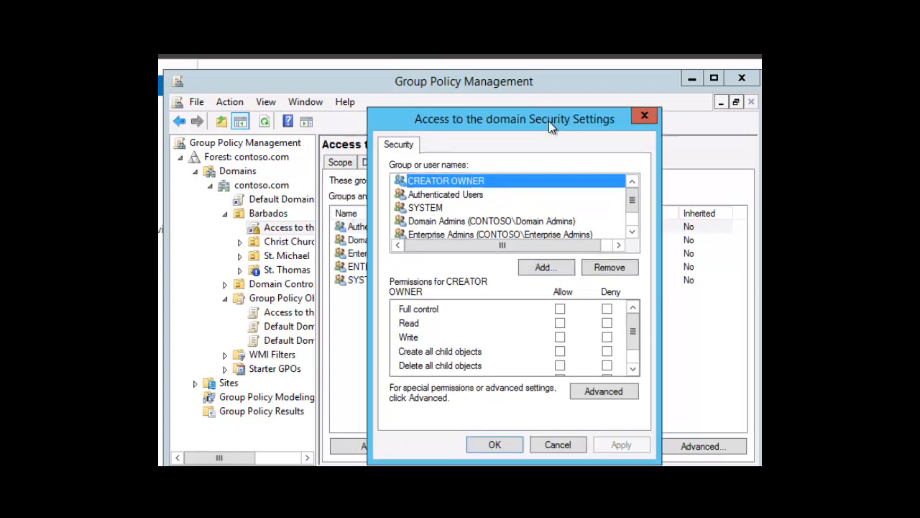
Step: Find the contoso.com accounts and add the user listed between BATCH and Cert Publishers to the GPO's security settings
{"action": "left_click", "coordinate": [545, 268]}
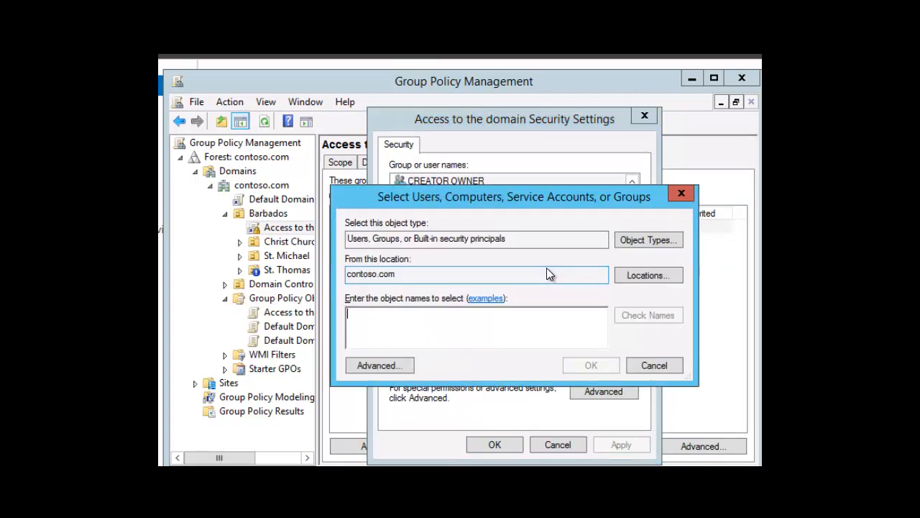
{"action": "left_click", "coordinate": [379, 365]}
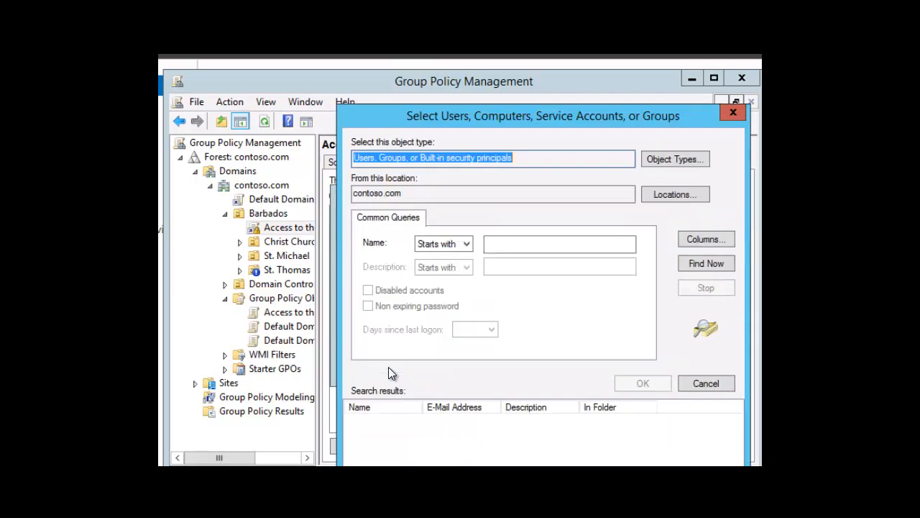
{"action": "left_click", "coordinate": [695, 262]}
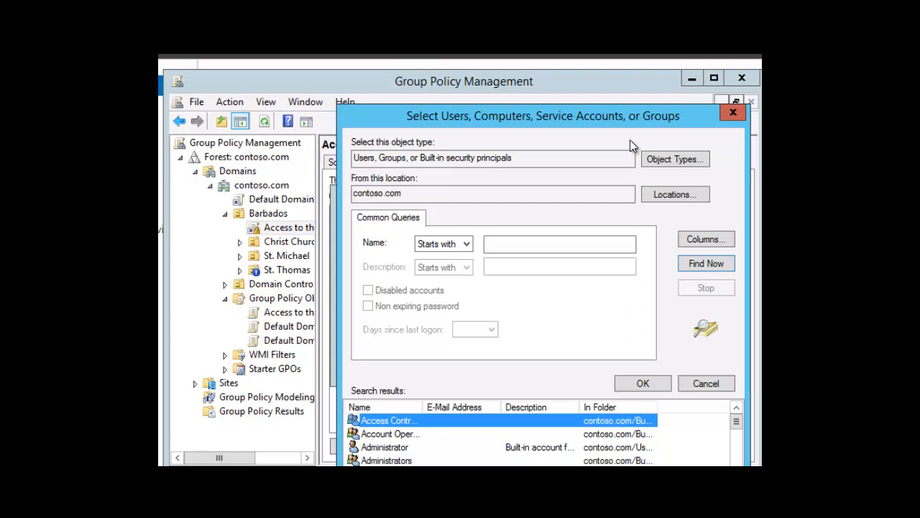
{"action": "left_click_drag", "start_coordinate": [614, 117], "coordinate": [564, 66]}
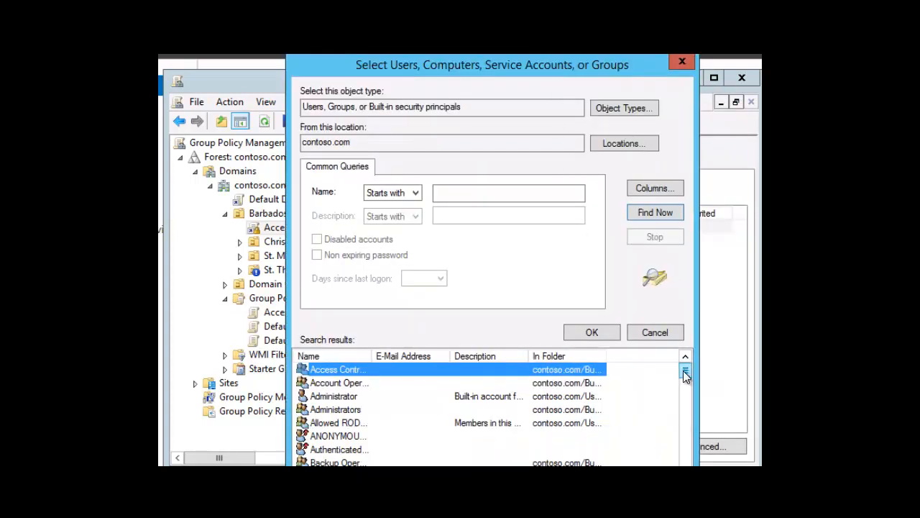
{"action": "left_click_drag", "start_coordinate": [687, 366], "coordinate": [686, 378]}
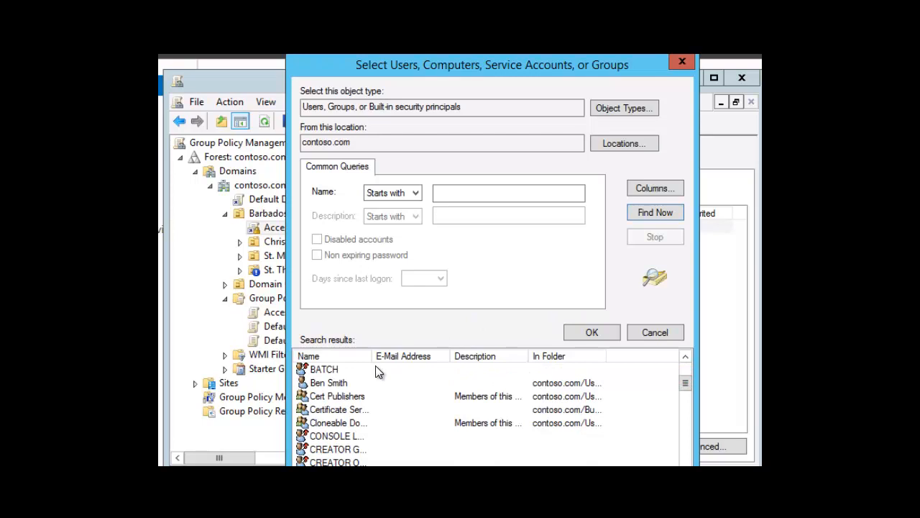
{"action": "left_click", "coordinate": [338, 386]}
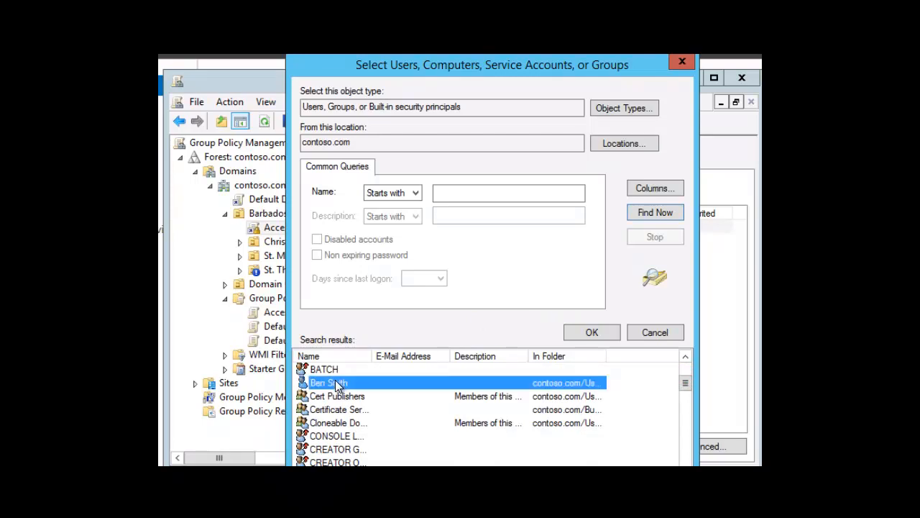
{"action": "left_click", "coordinate": [591, 334]}
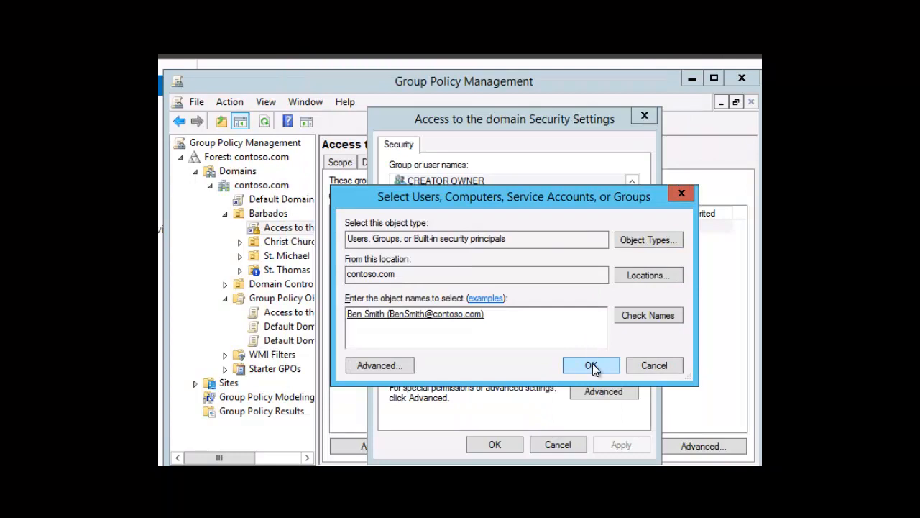
{"action": "left_click", "coordinate": [591, 365]}
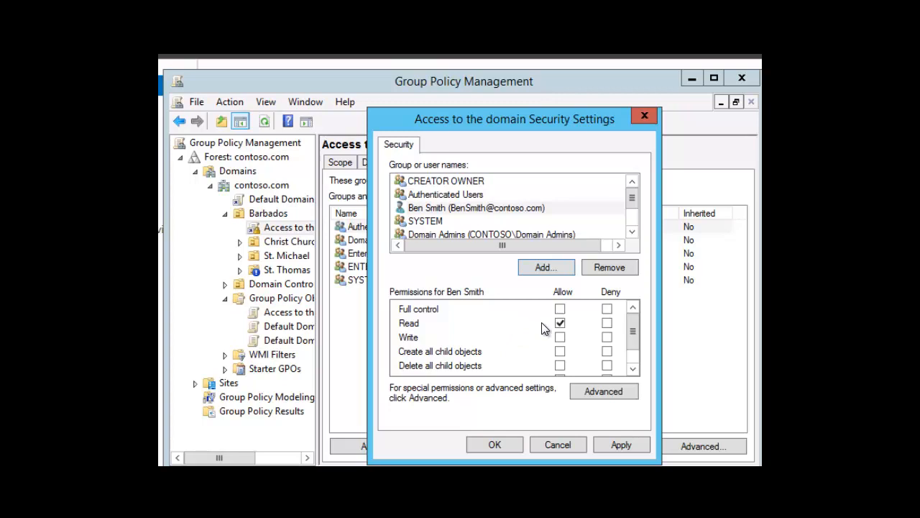
Step: Deny the added user the "Apply group policy" and Read permissions on the GPO
{"action": "left_click", "coordinate": [634, 368]}
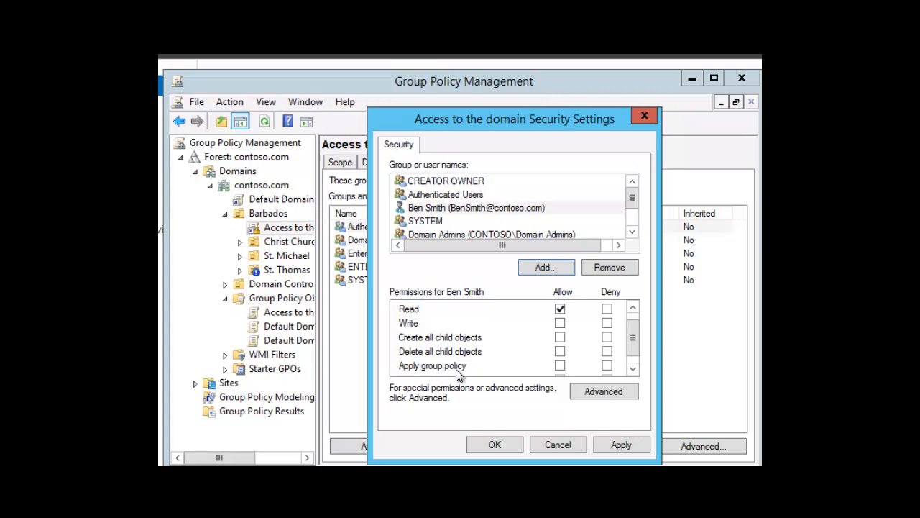
{"action": "left_click", "coordinate": [607, 365]}
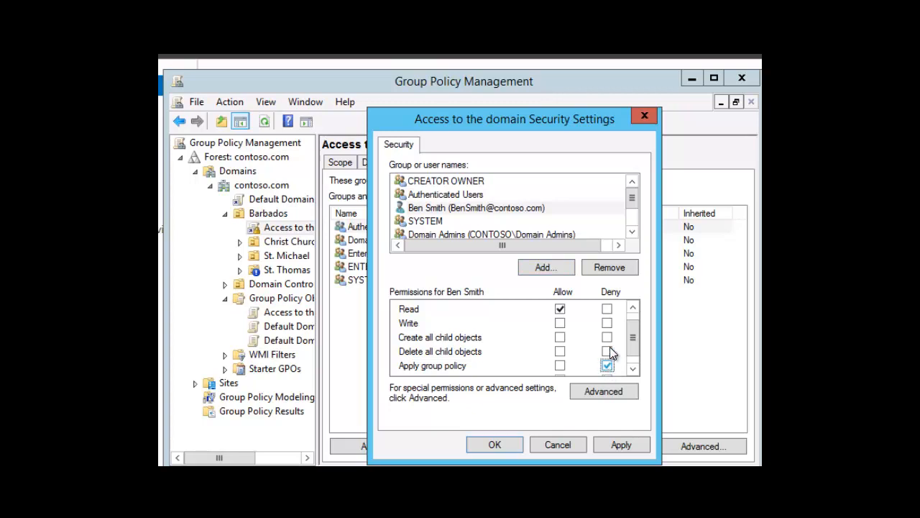
{"action": "left_click", "coordinate": [608, 308]}
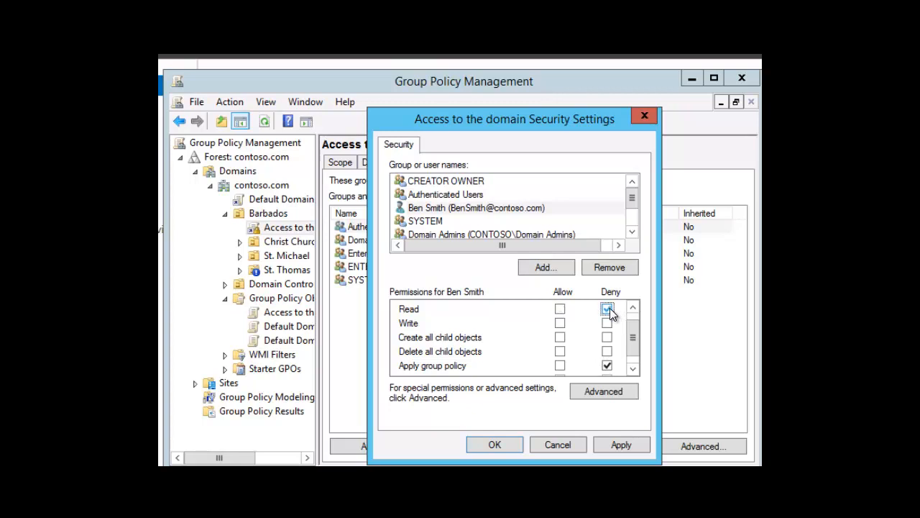